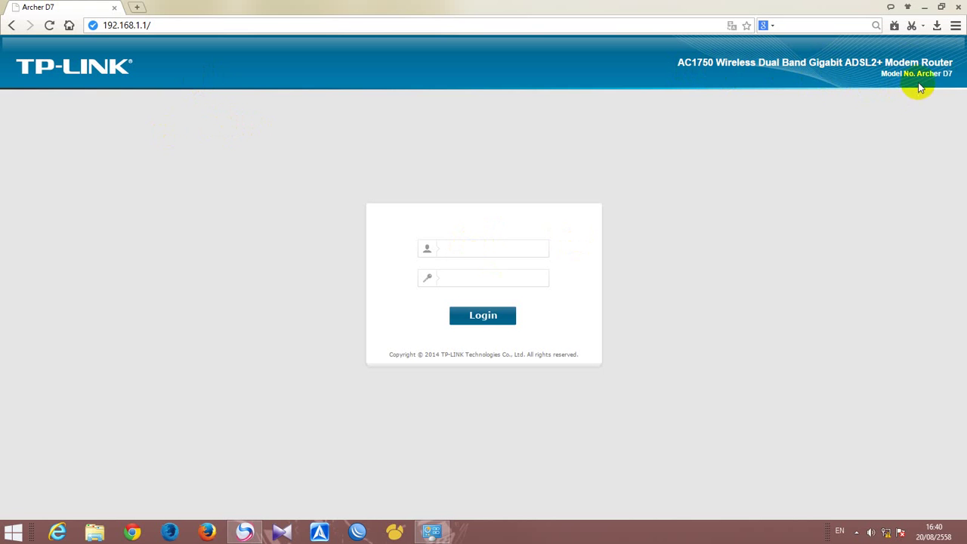
# - Log in to the router with username admin and the administrator password
pyautogui.click(490, 249)
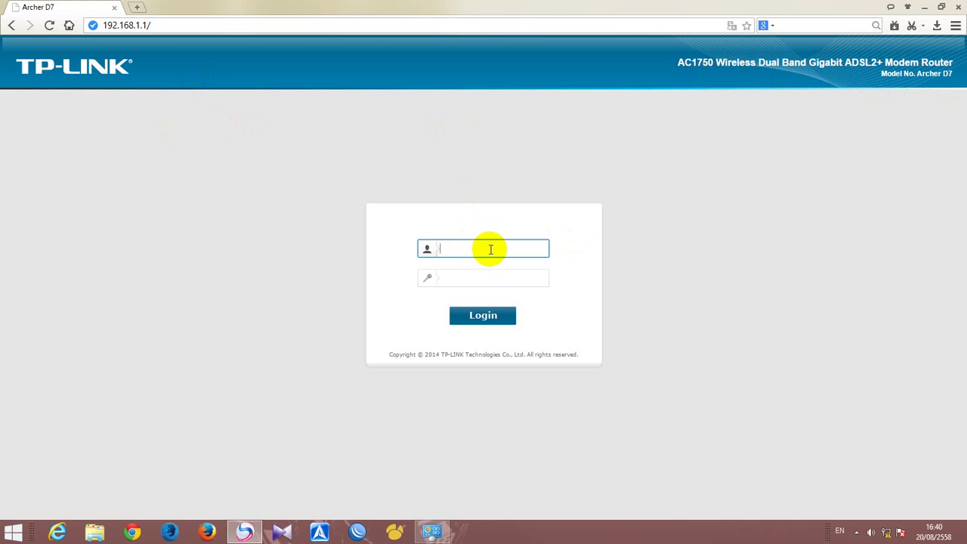
pyautogui.write('admin')
pyautogui.moveTo(159, 26); pyautogui.dragTo(74, 25)
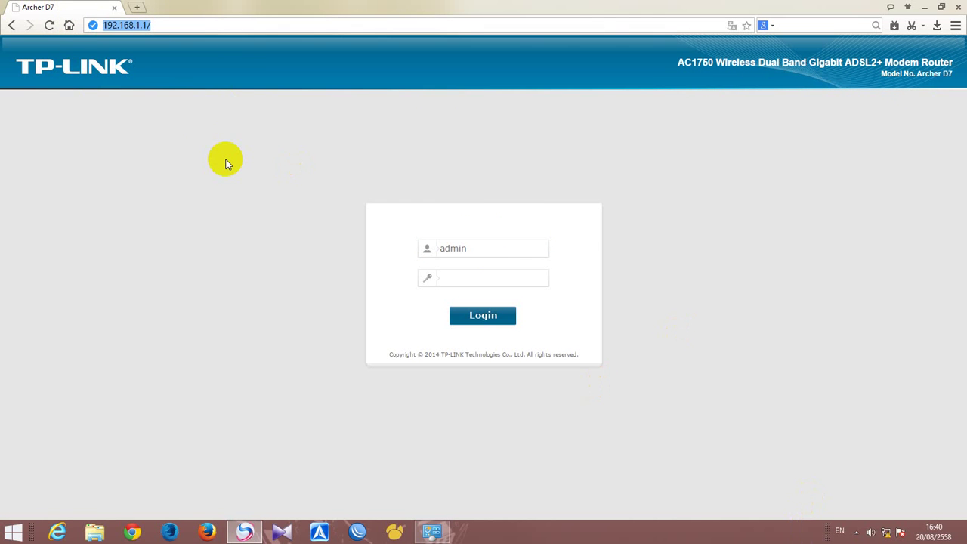
pyautogui.click(488, 279)
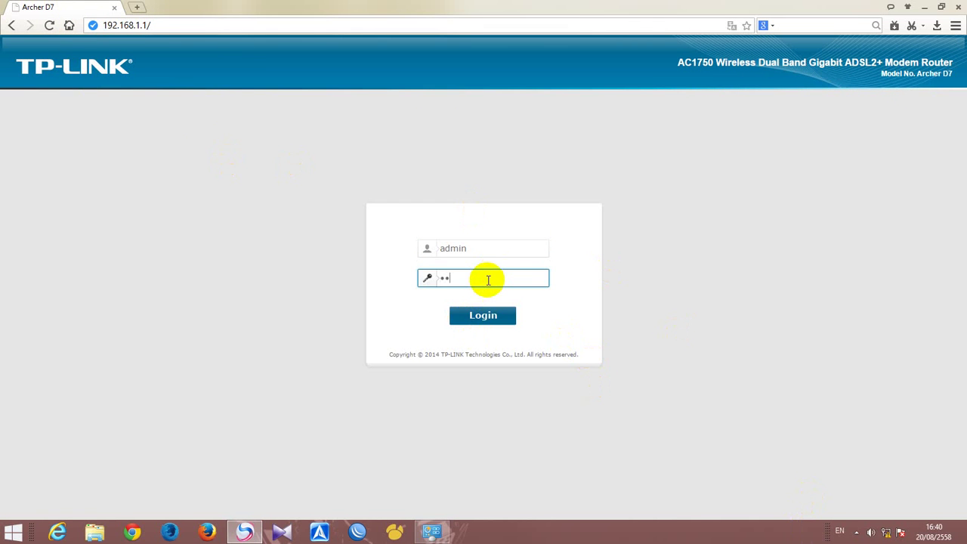
pyautogui.press('Return')
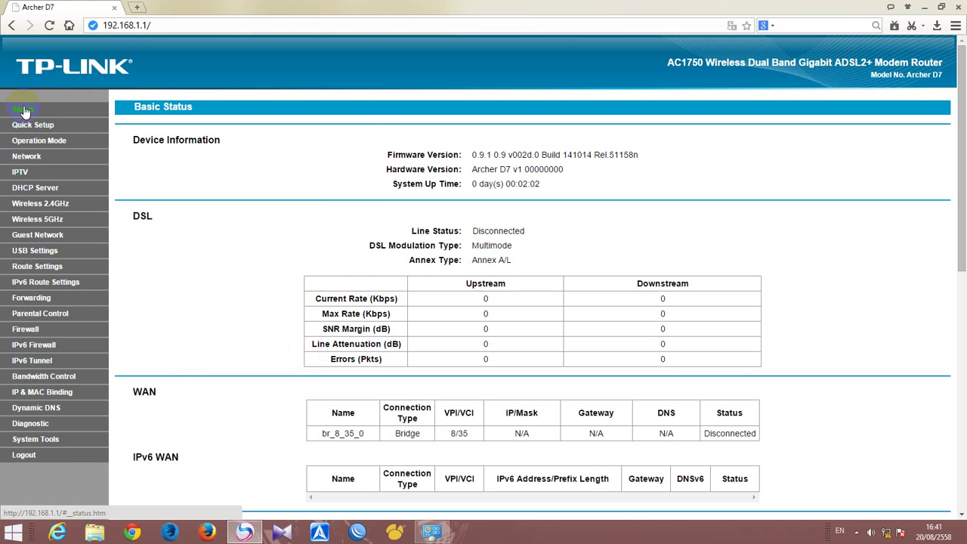
# - Step through the first Quick Setup wizard pages and back, then go to Operation Mode
pyautogui.click(33, 128)
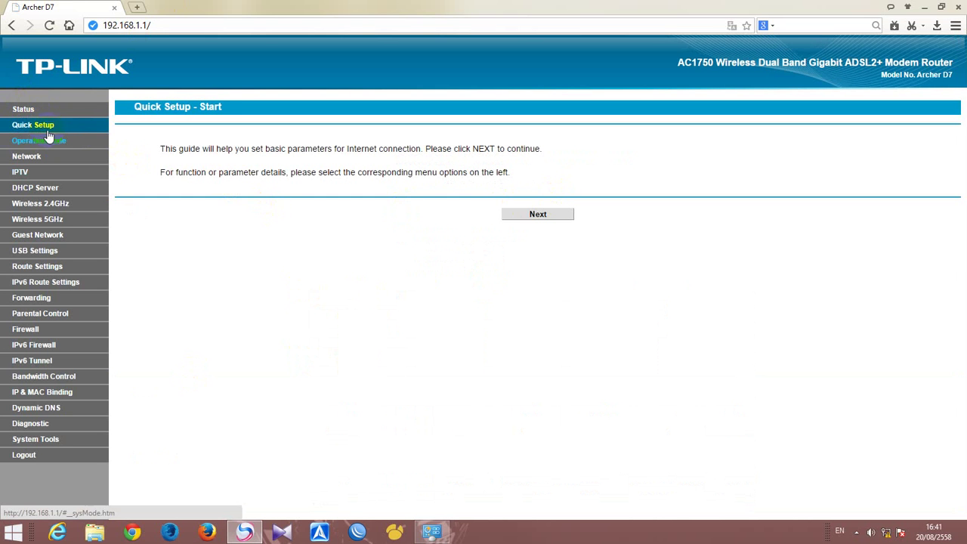
pyautogui.click(33, 110)
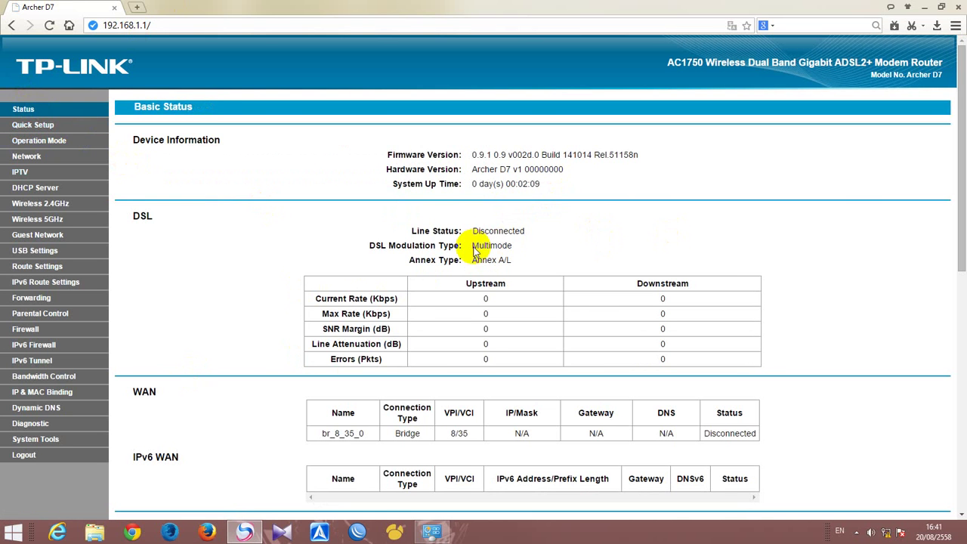
pyautogui.click(39, 127)
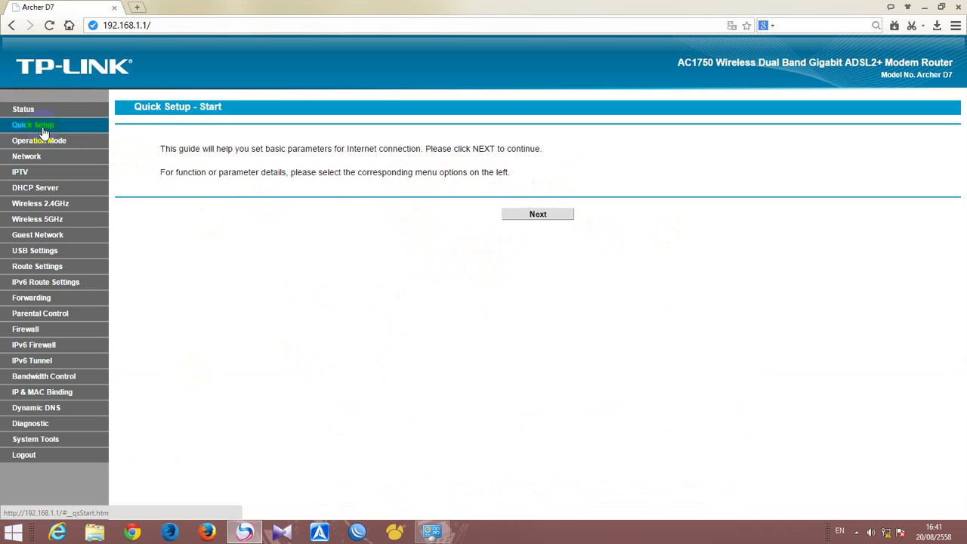
pyautogui.click(540, 215)
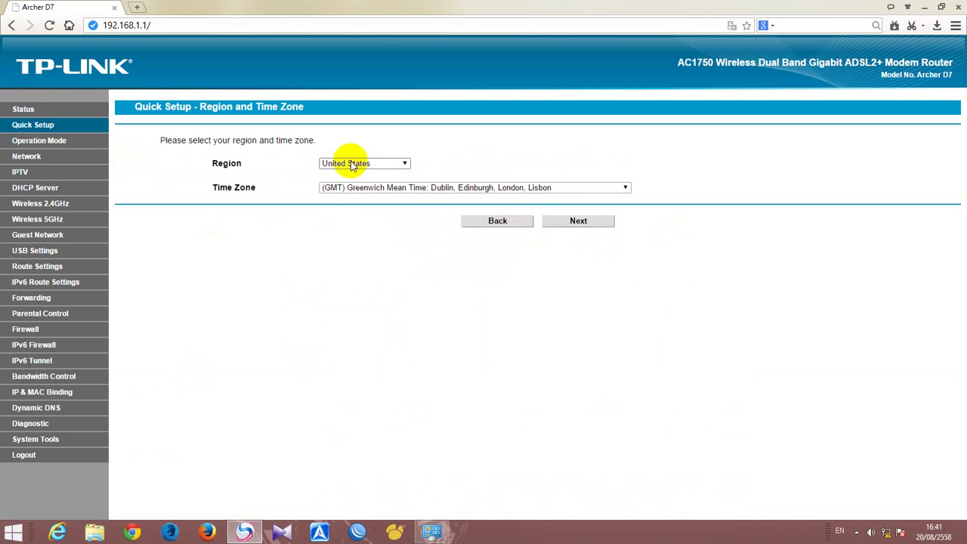
pyautogui.click(586, 221)
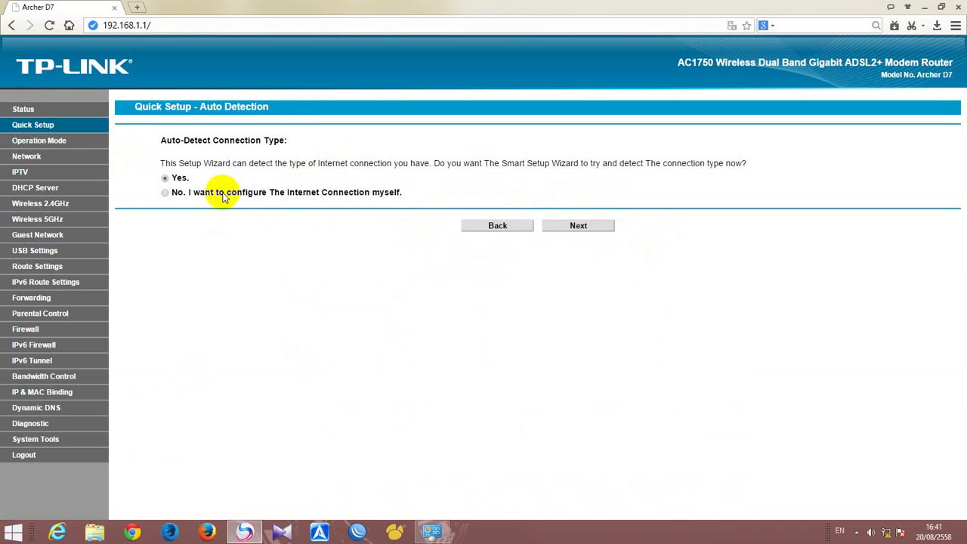
pyautogui.click(497, 226)
pyautogui.click(499, 227)
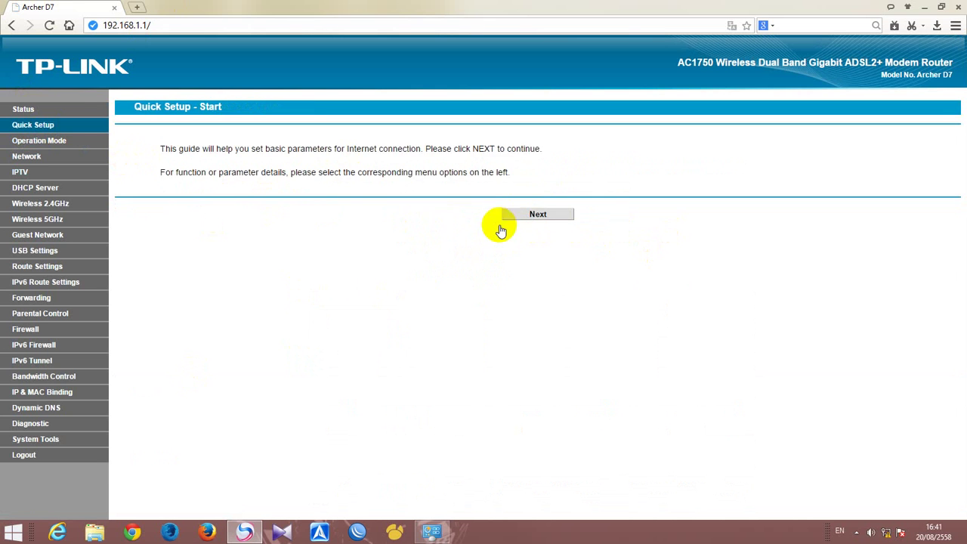
pyautogui.click(13, 141)
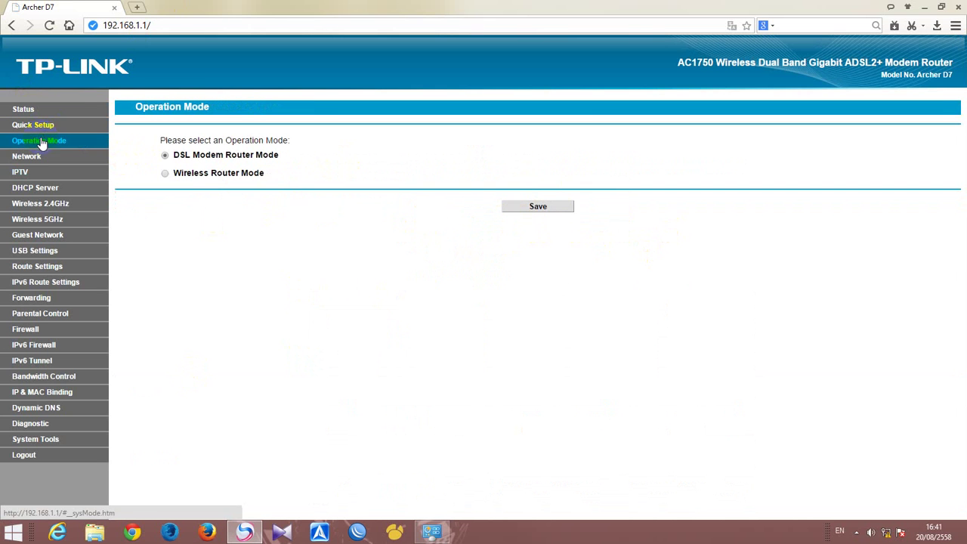
# - Select Wireless Router Mode, save it, and confirm the router reboot
pyautogui.click(165, 173)
pyautogui.click(543, 210)
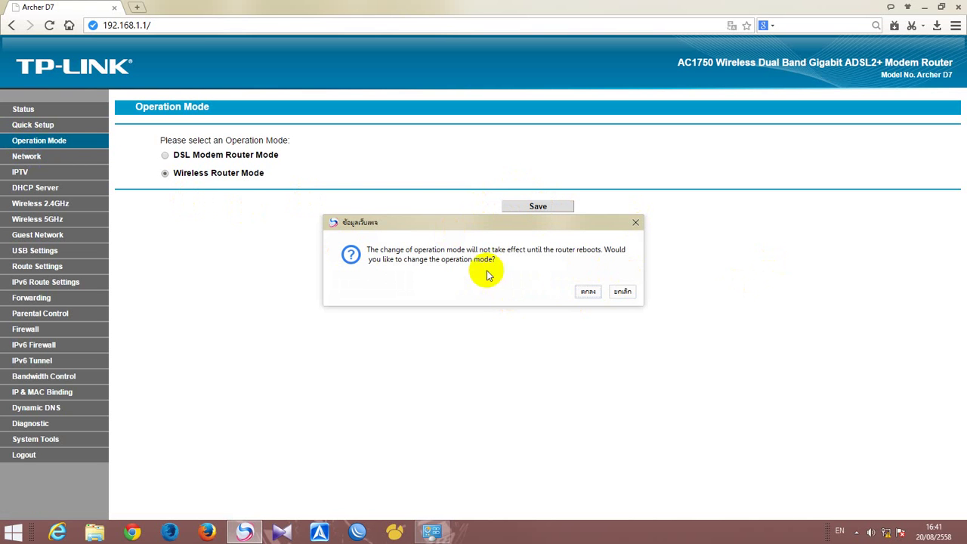
pyautogui.click(587, 291)
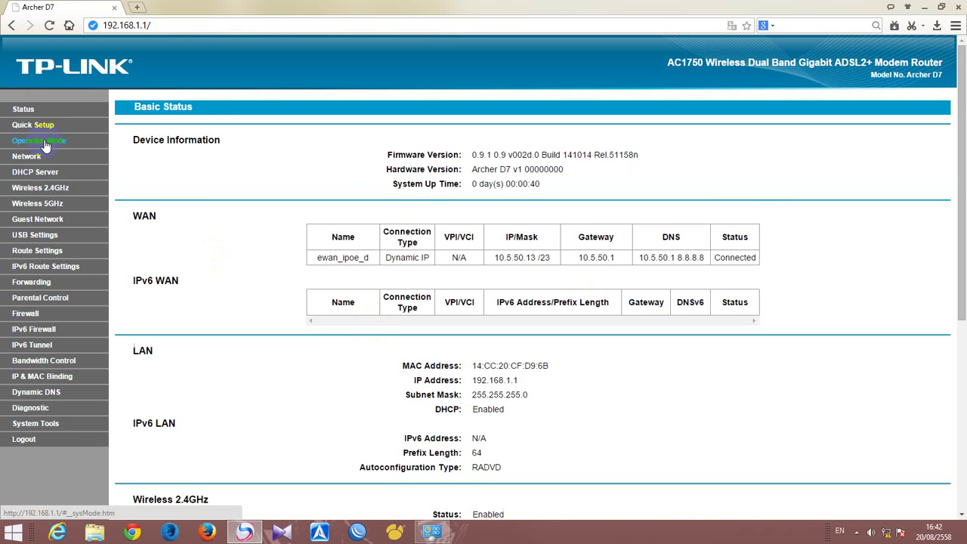
# - Set the EWAN Connection Type to Static IP and close the stray Hotspot Login tab
pyautogui.click(44, 142)
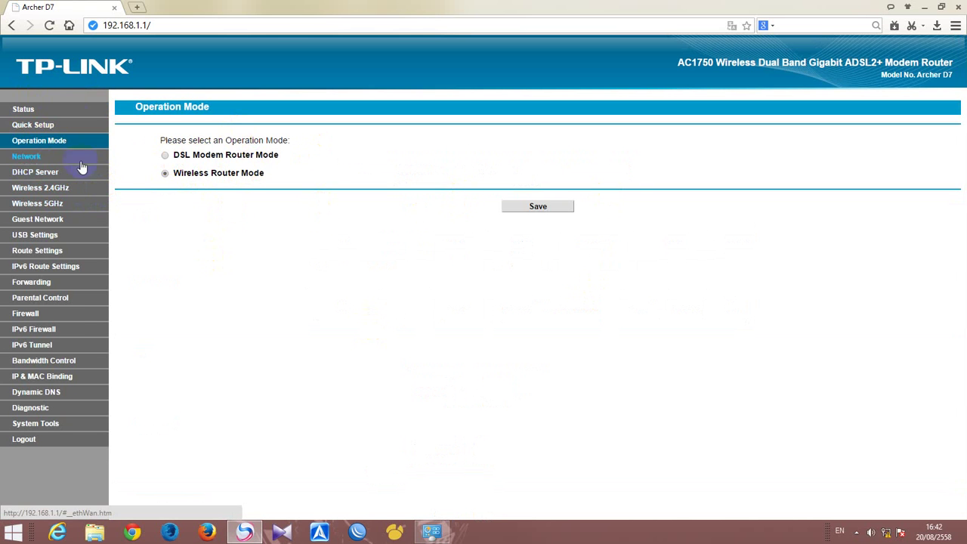
pyautogui.click(27, 160)
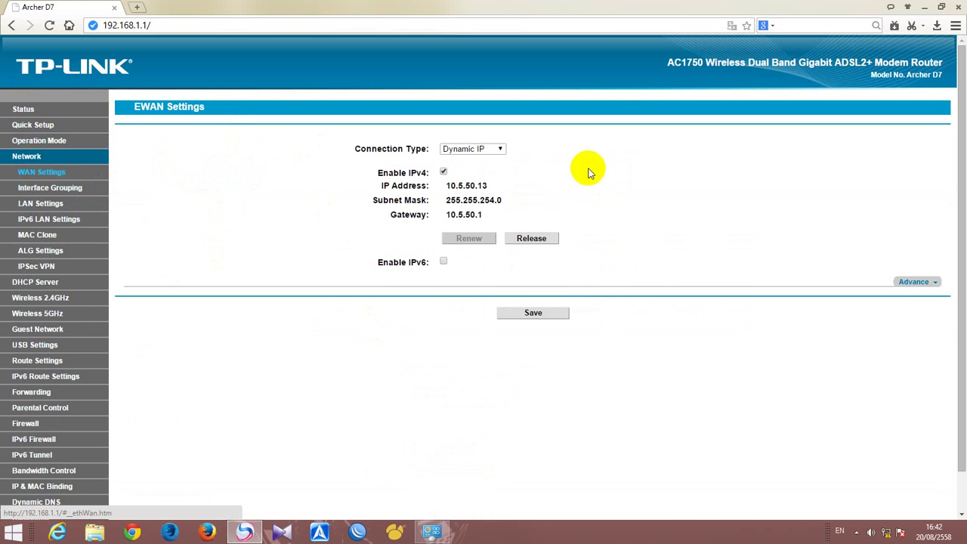
pyautogui.click(491, 151)
pyautogui.click(486, 169)
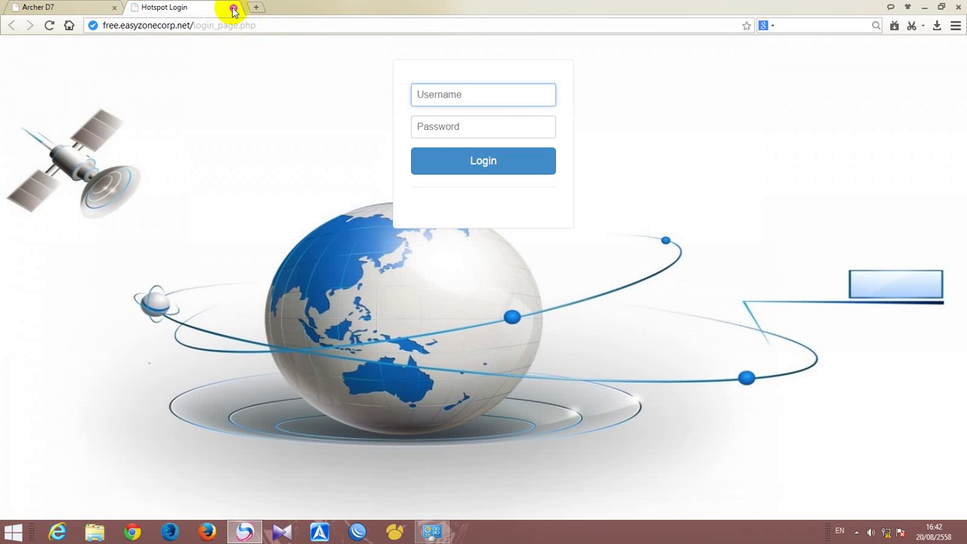
pyautogui.click(234, 9)
pyautogui.click(479, 185)
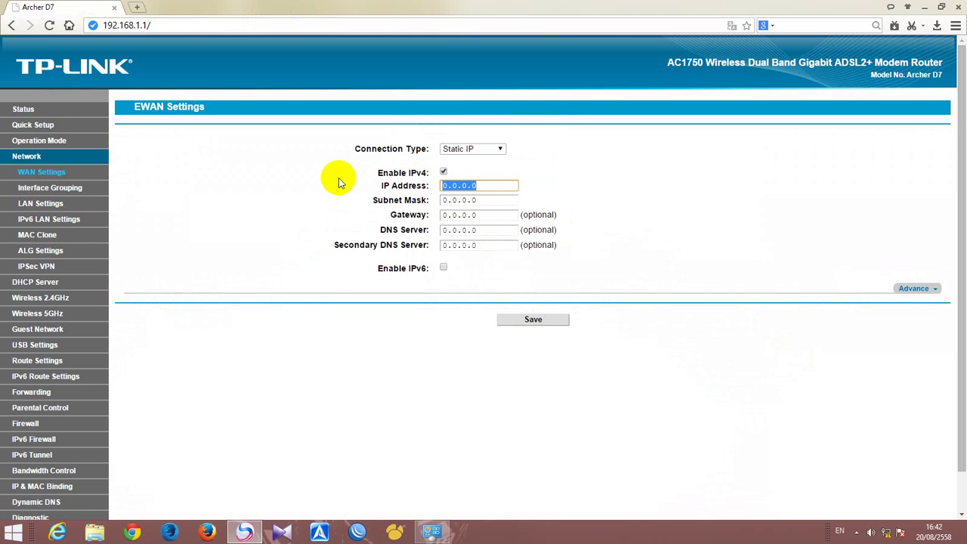
# - Enter WAN IP 192.168.0.132, subnet mask 255.255.255.0 and gateway 192.168.0.254
pyautogui.write('192.168.0132')
pyautogui.click(487, 186)
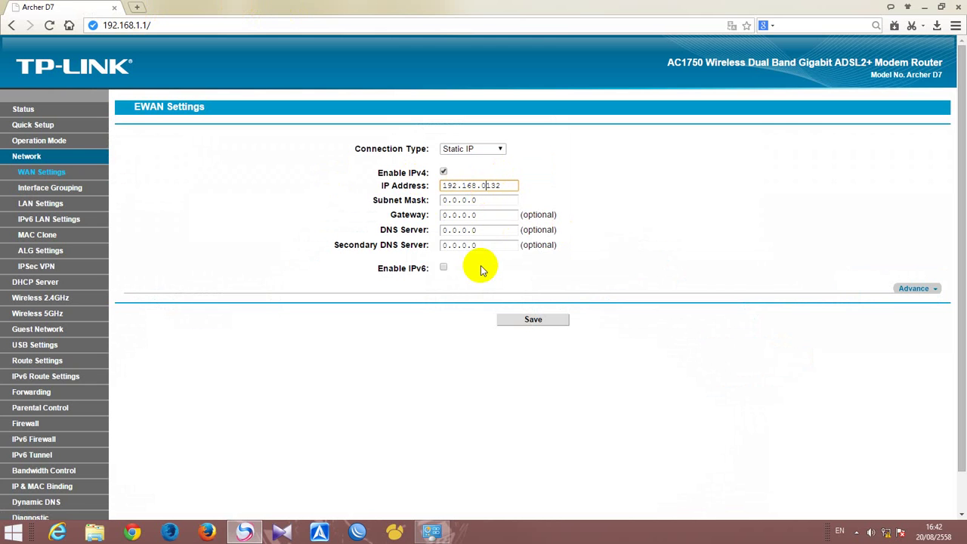
pyautogui.write('.')
pyautogui.click(484, 202)
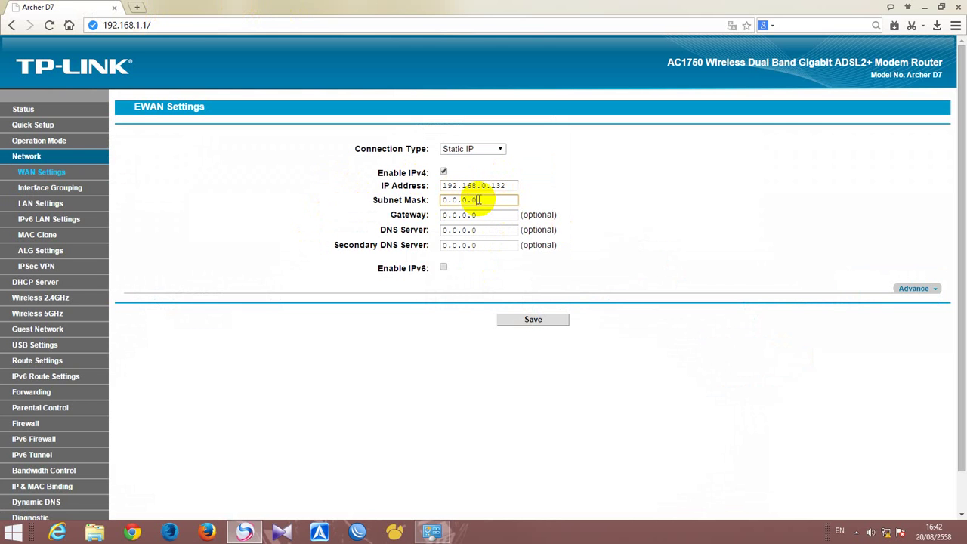
pyautogui.write('255.255')
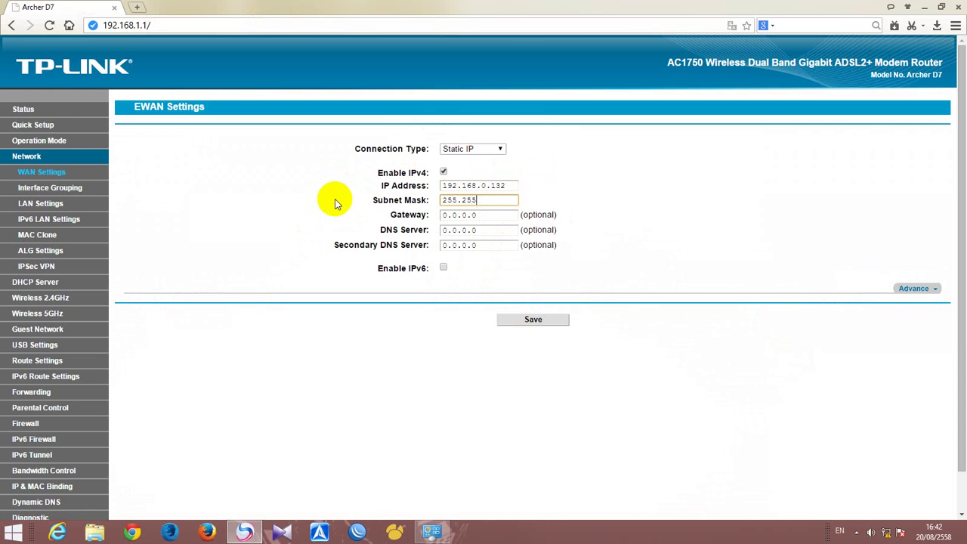
pyautogui.write('.255.0')
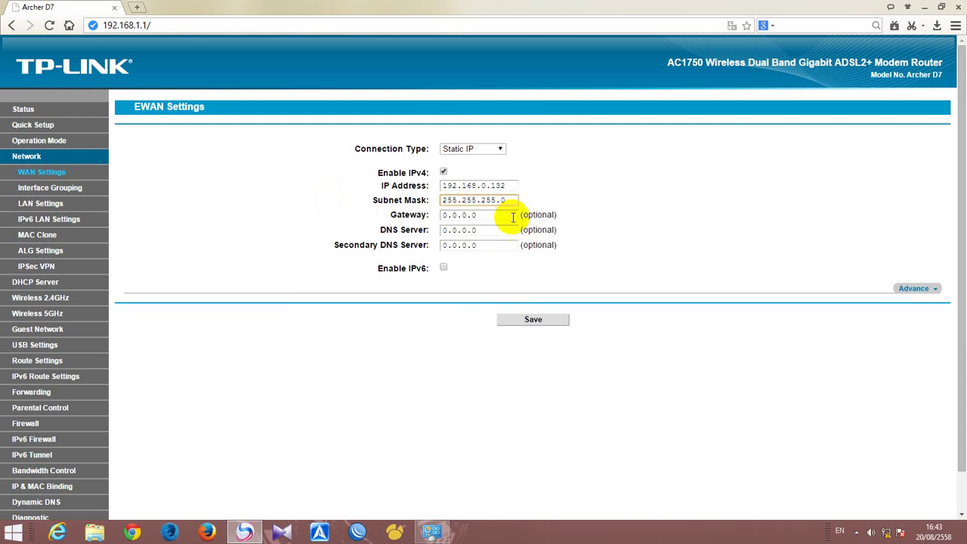
pyautogui.click(511, 216)
pyautogui.write('19')
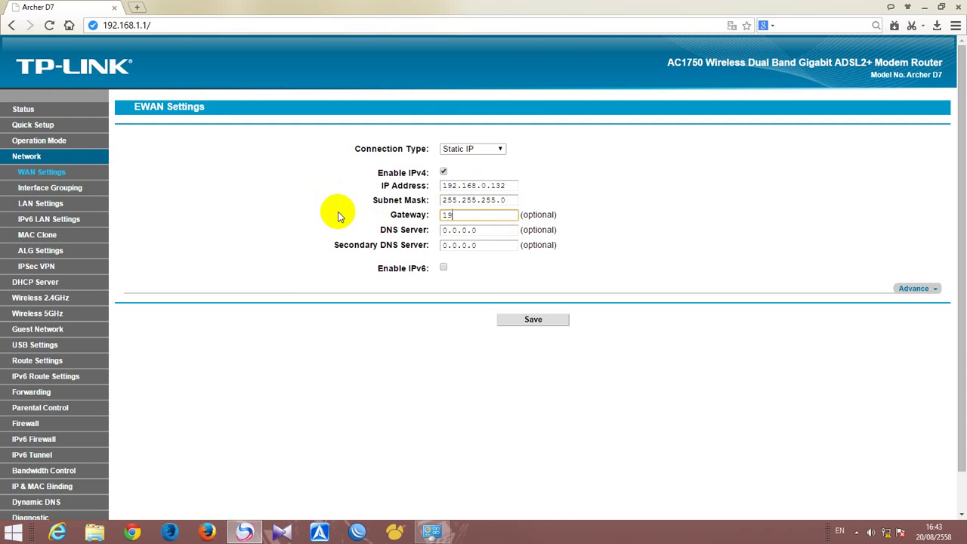
pyautogui.write('2.168.254')
pyautogui.click(482, 215)
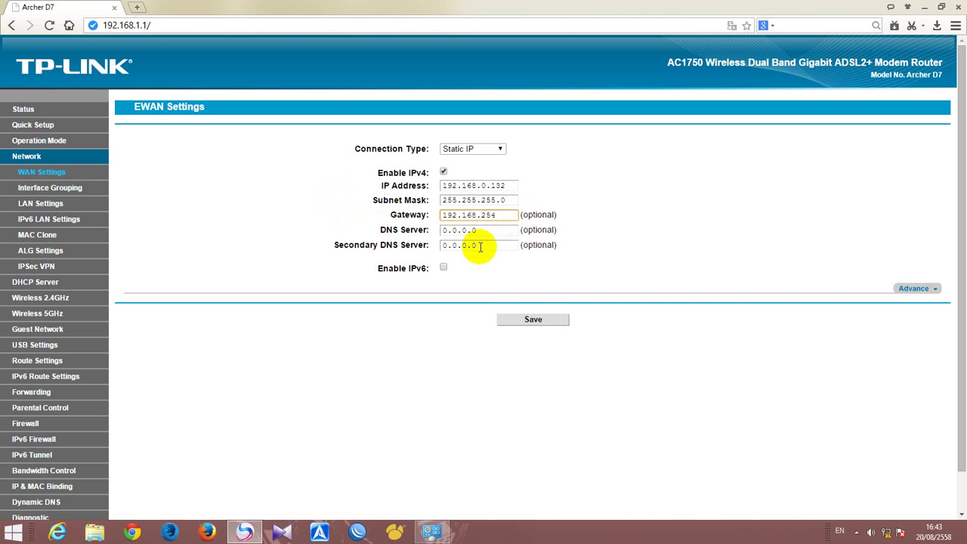
pyautogui.write('0.')
# - Set DNS 192.168.0.254 and secondary DNS 8.8.8.8, then save the WAN settings
pyautogui.press('Tab')
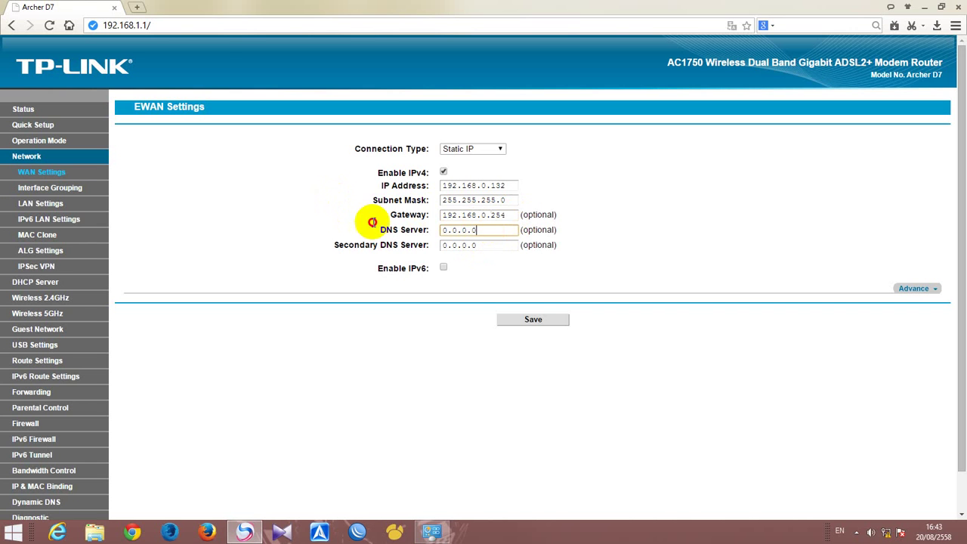
pyautogui.write('192.1')
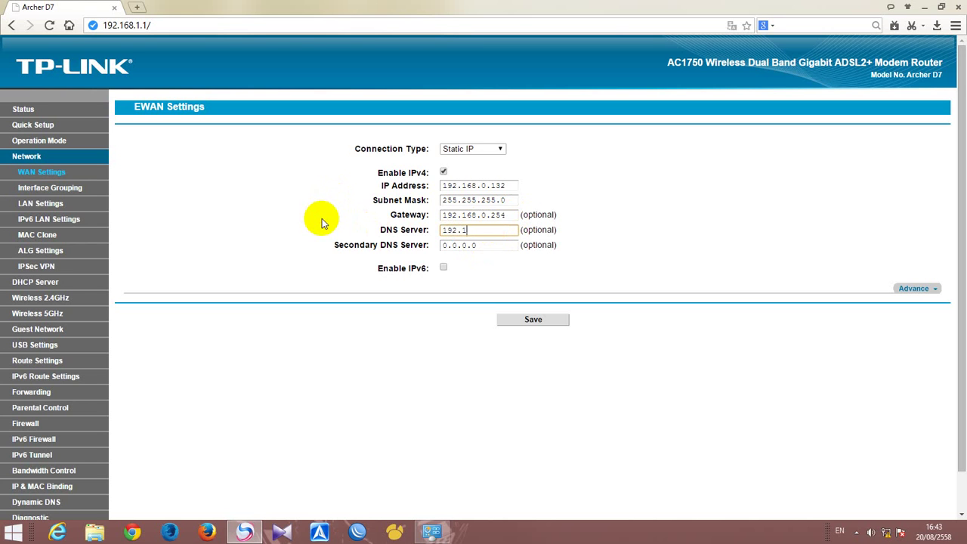
pyautogui.write('68.254')
pyautogui.write('0.25')
pyautogui.write('4')
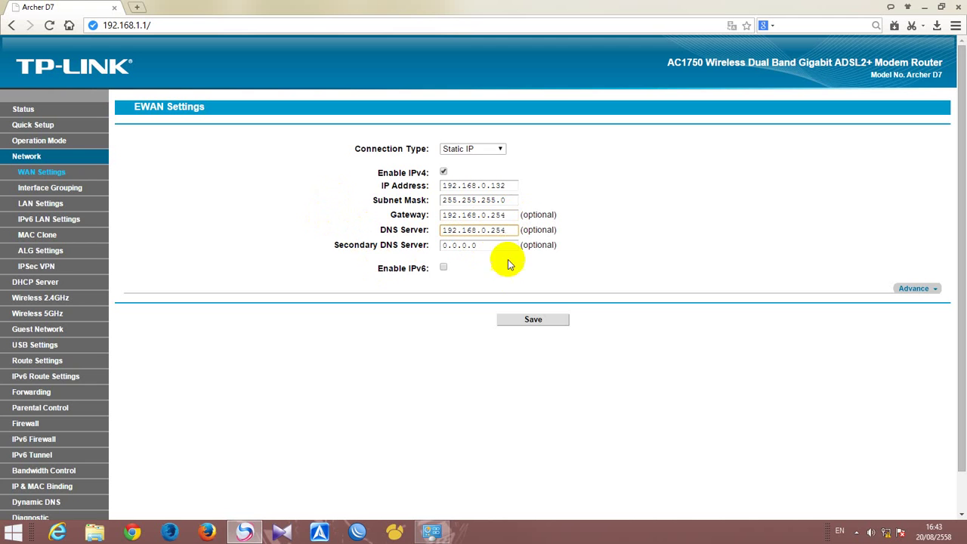
pyautogui.press('Tab')
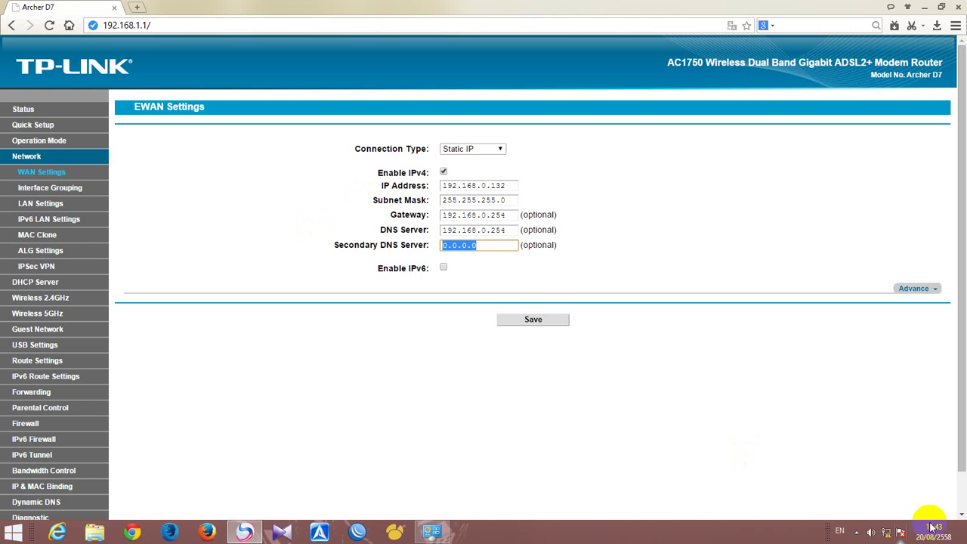
pyautogui.click(856, 532)
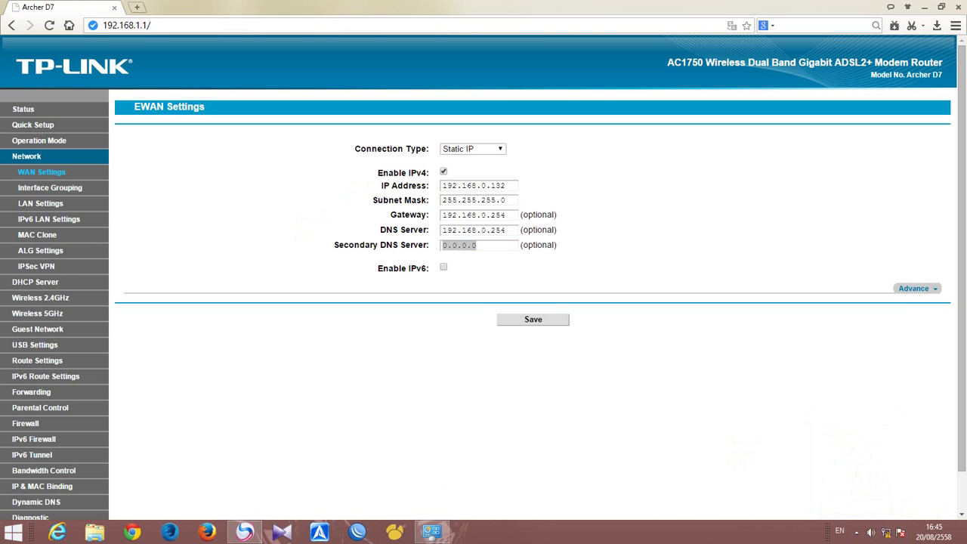
pyautogui.moveTo(473, 245); pyautogui.dragTo(352, 249)
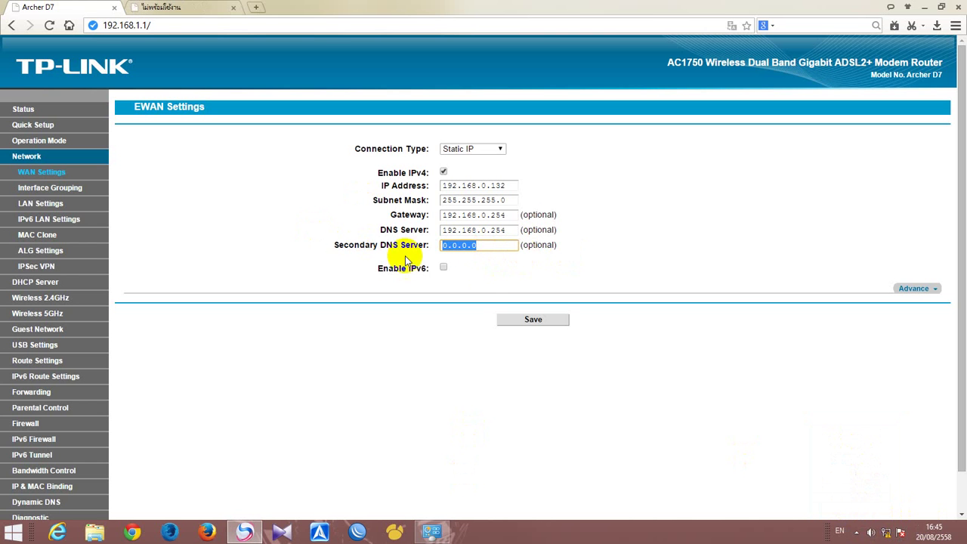
pyautogui.click(215, 8)
pyautogui.click(230, 9)
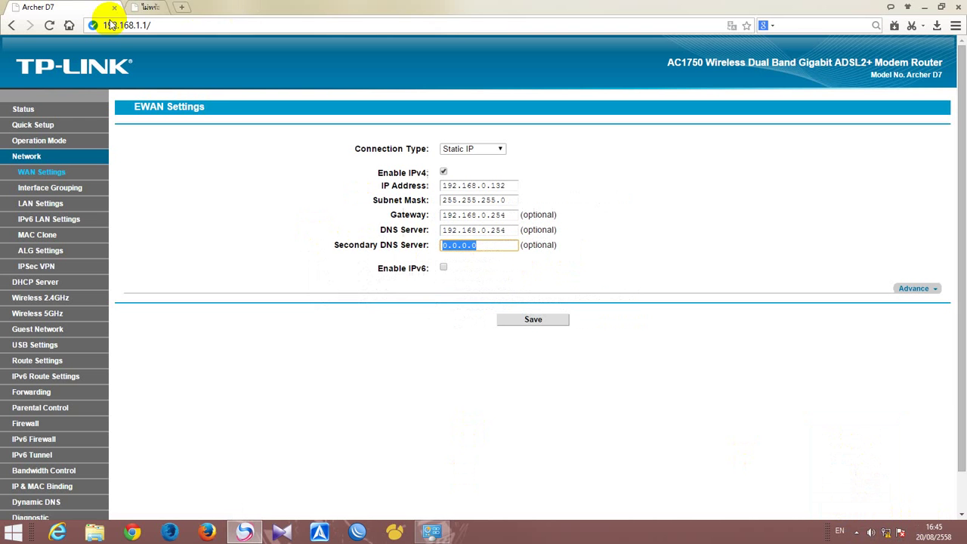
pyautogui.write('8.8.8.8')
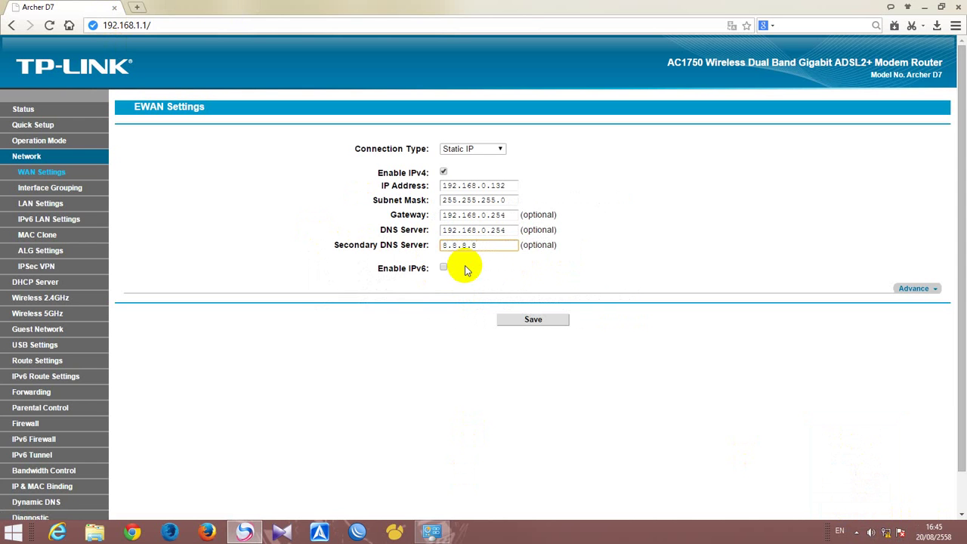
pyautogui.click(531, 320)
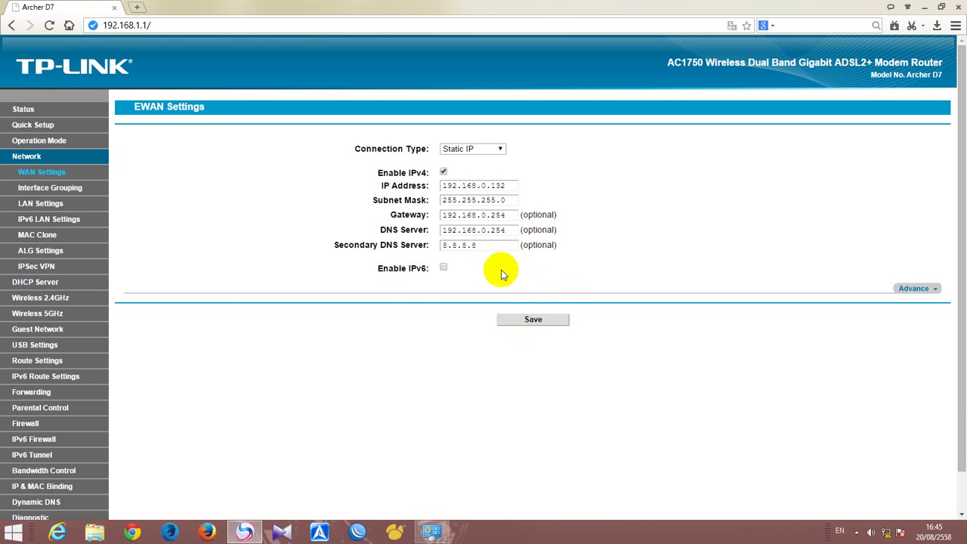
# - Change the LAN IP to 192.168.11.1, update the DHCP fields, save and confirm the reboot
pyautogui.click(61, 192)
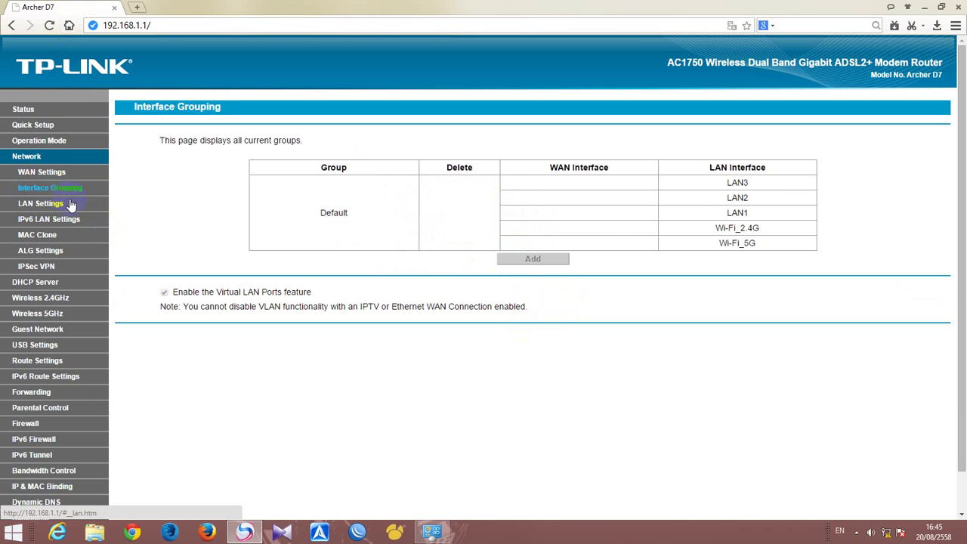
pyautogui.click(47, 206)
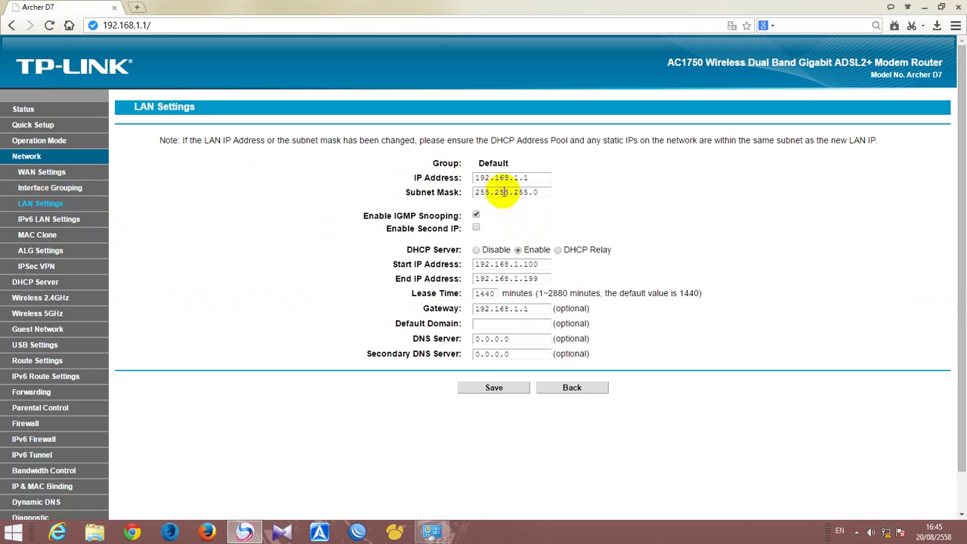
pyautogui.click(50, 173)
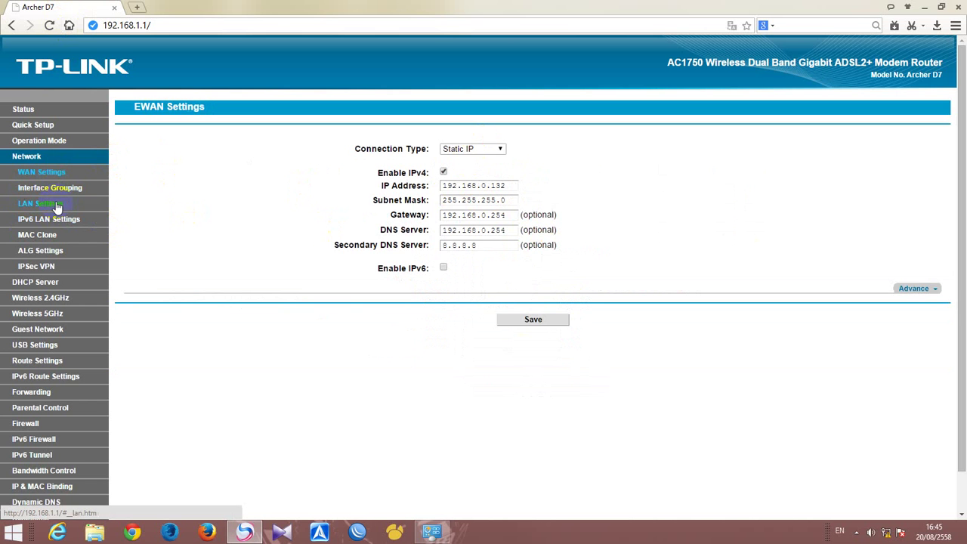
pyautogui.click(37, 205)
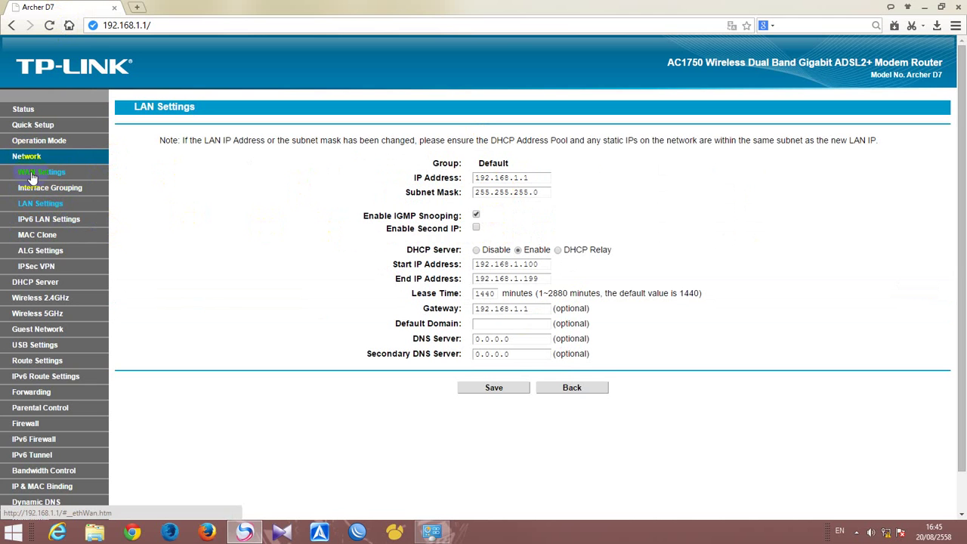
pyautogui.doubleClick(517, 178)
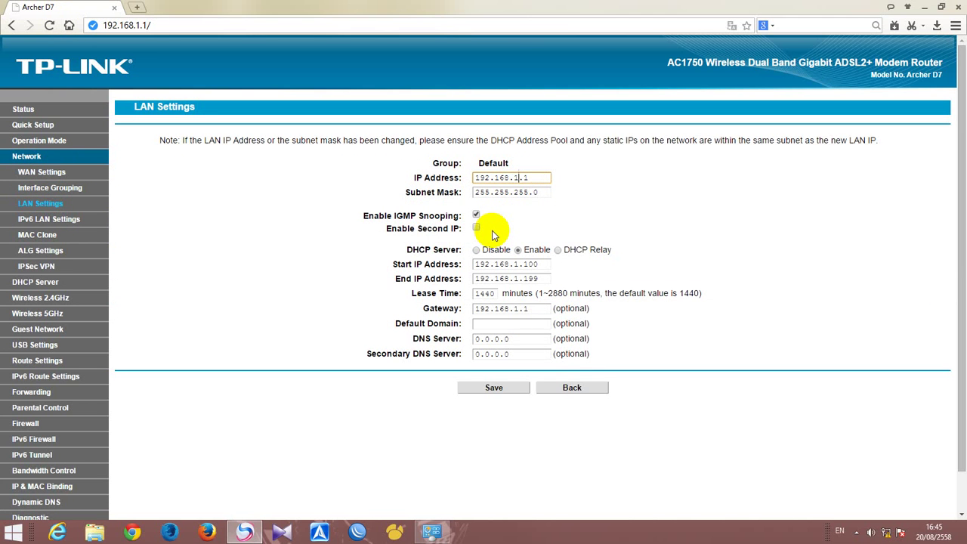
pyautogui.write('11')
pyautogui.click(714, 272)
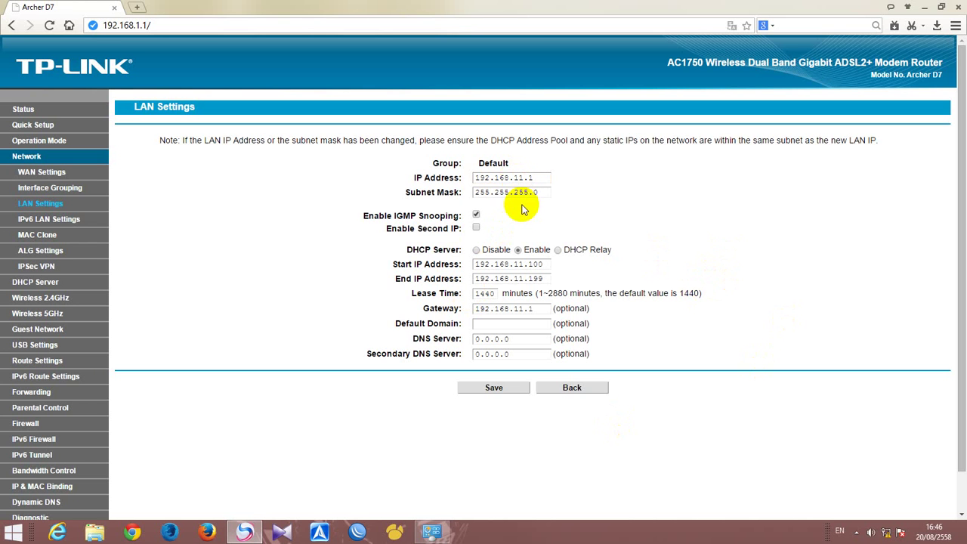
pyautogui.click(49, 219)
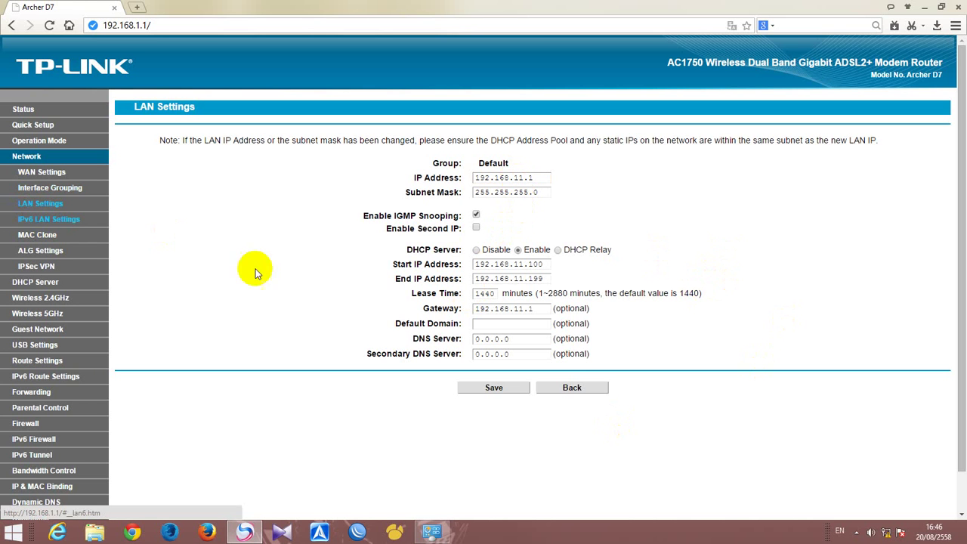
pyautogui.click(495, 388)
pyautogui.click(587, 292)
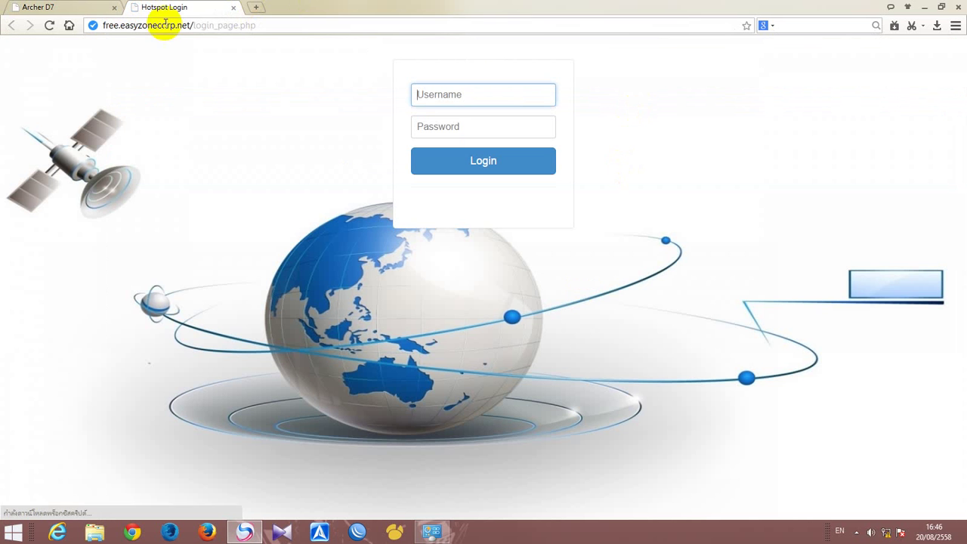
# - Close the Hotspot Login tab and check the PC's connection in Network and Sharing Center
pyautogui.click(233, 8)
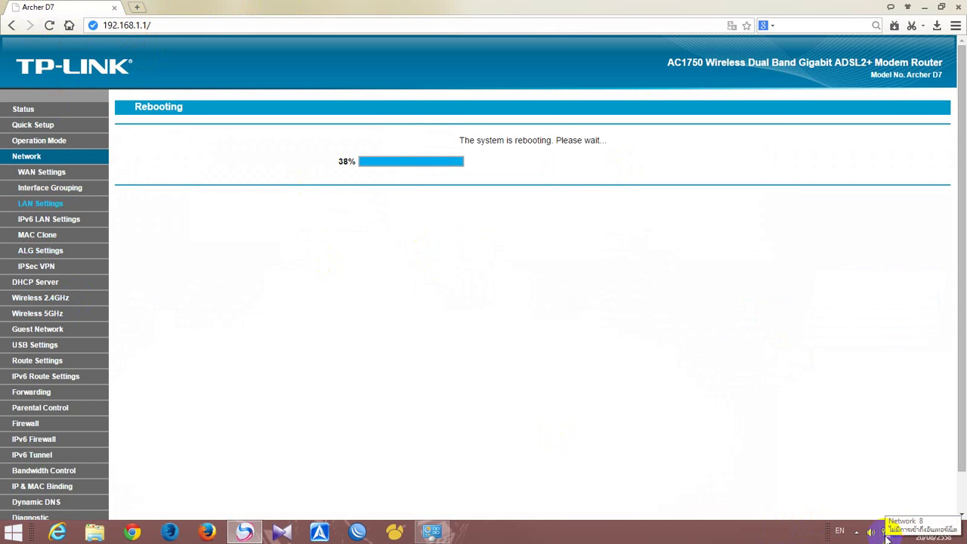
pyautogui.click(886, 536)
pyautogui.click(669, 451)
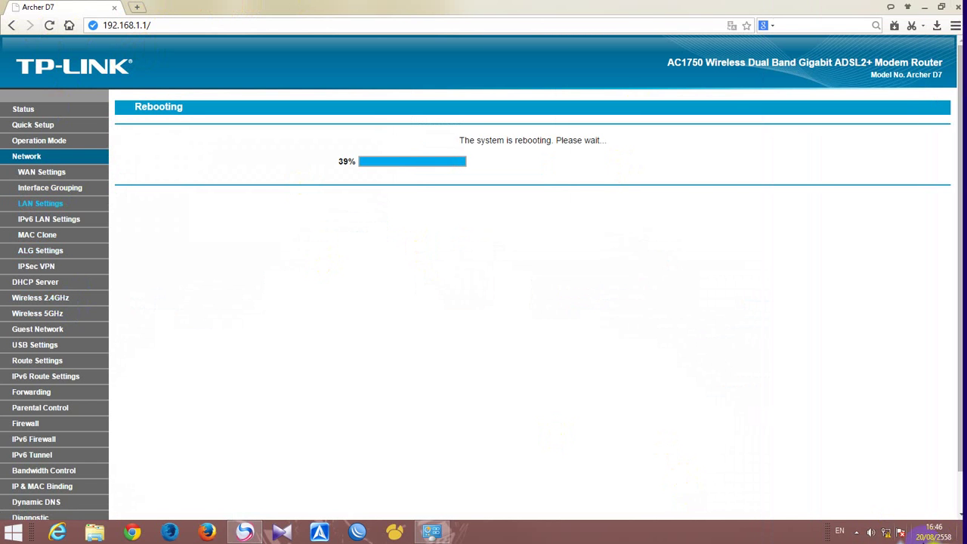
pyautogui.click(890, 534)
pyautogui.rightClick(890, 534)
pyautogui.click(854, 517)
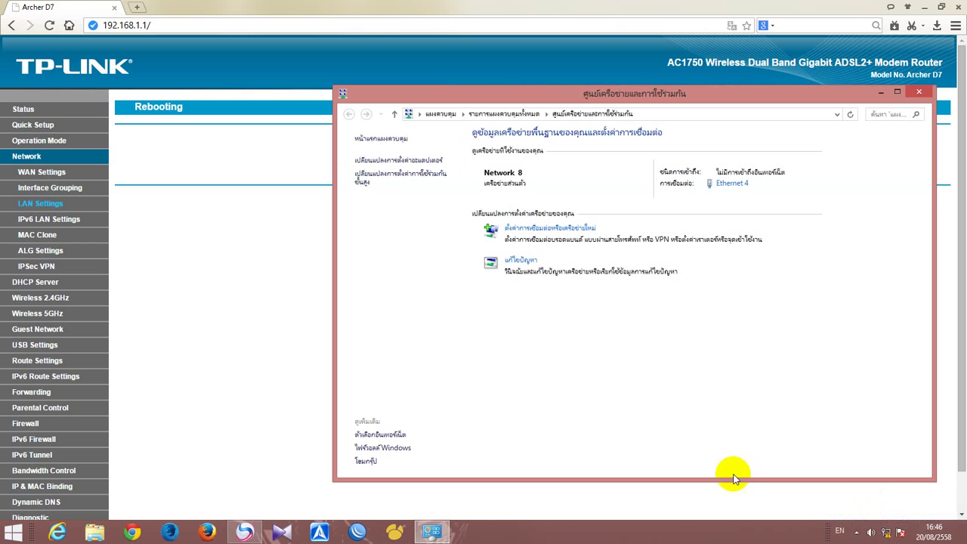
pyautogui.click(732, 183)
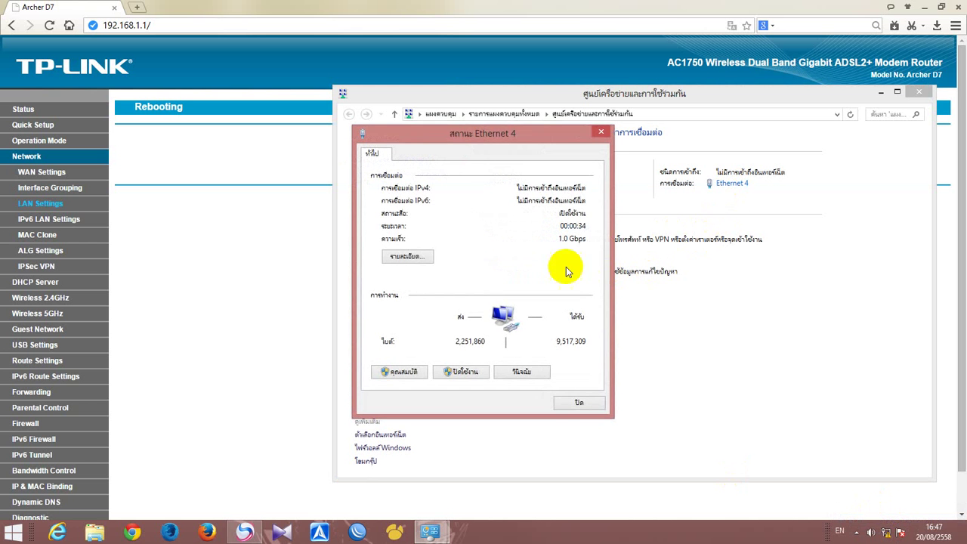
pyautogui.click(404, 254)
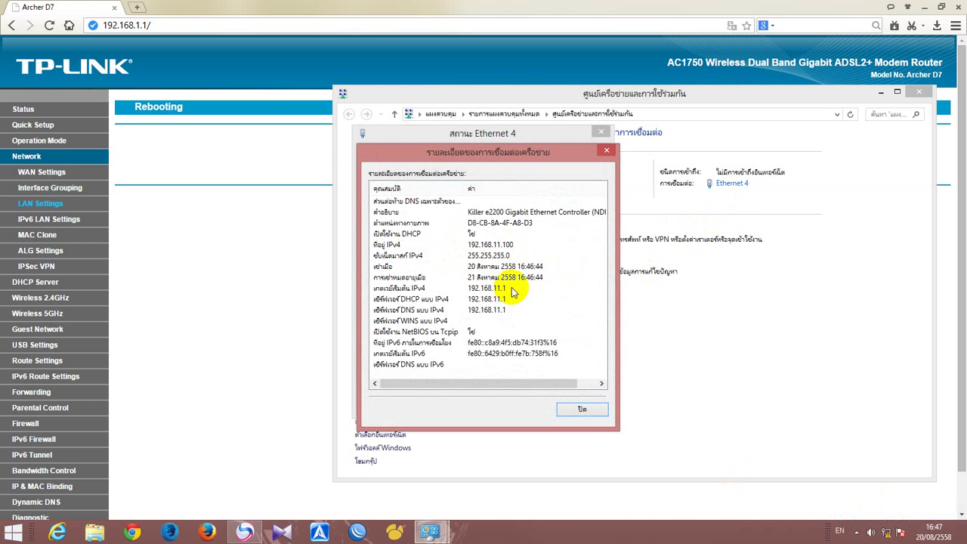
pyautogui.click(606, 150)
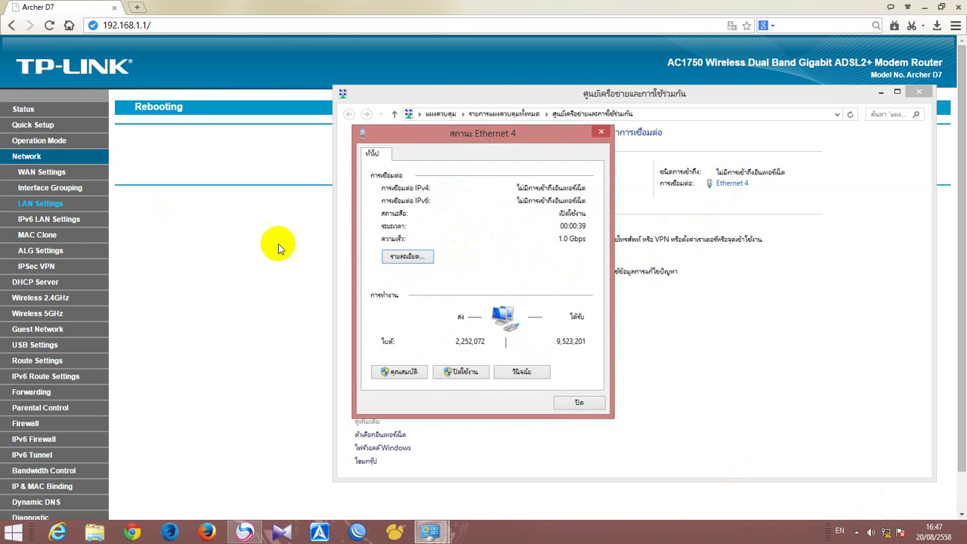
pyautogui.click(580, 402)
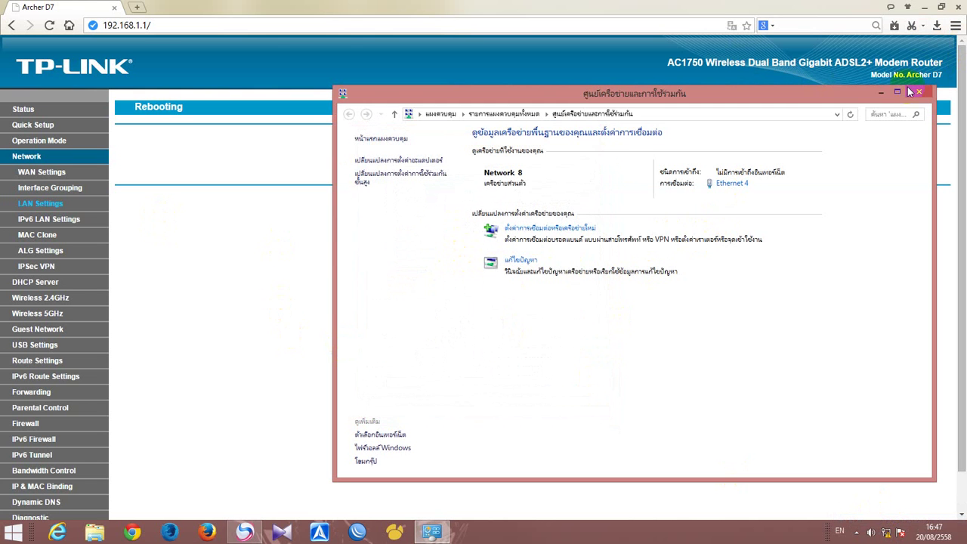
pyautogui.click(264, 225)
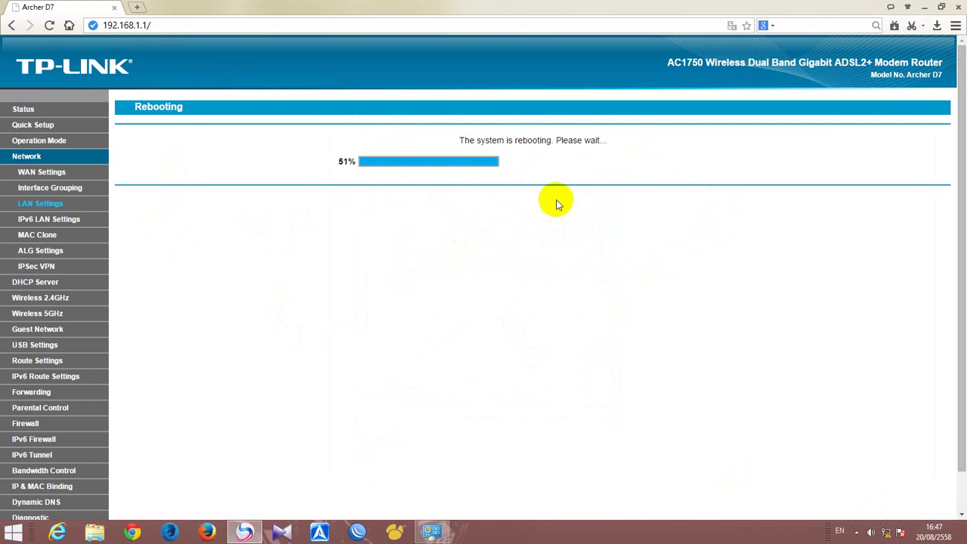
# - Load the router admin at its new address 192.168.11.1
pyautogui.click(141, 28)
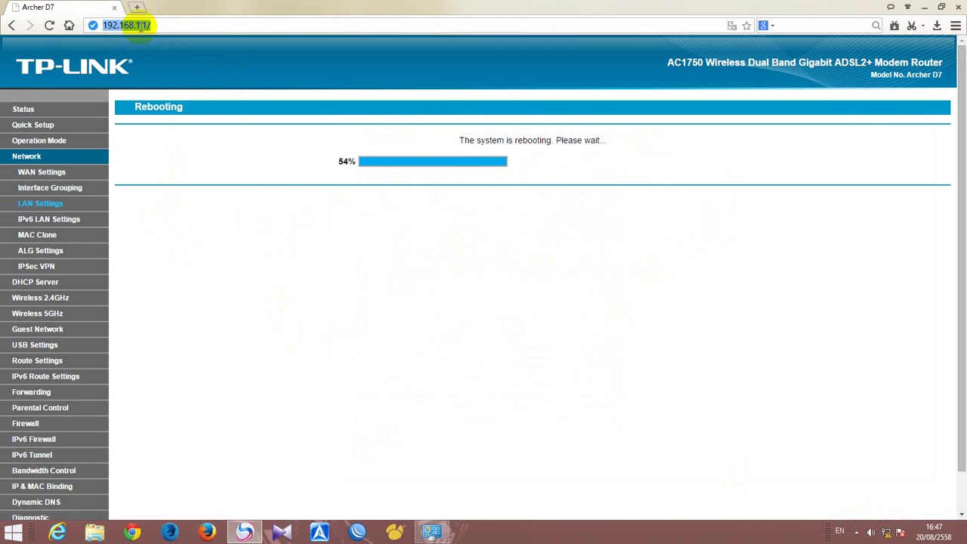
pyautogui.click(138, 29)
pyautogui.write('1')
pyautogui.press('Return')
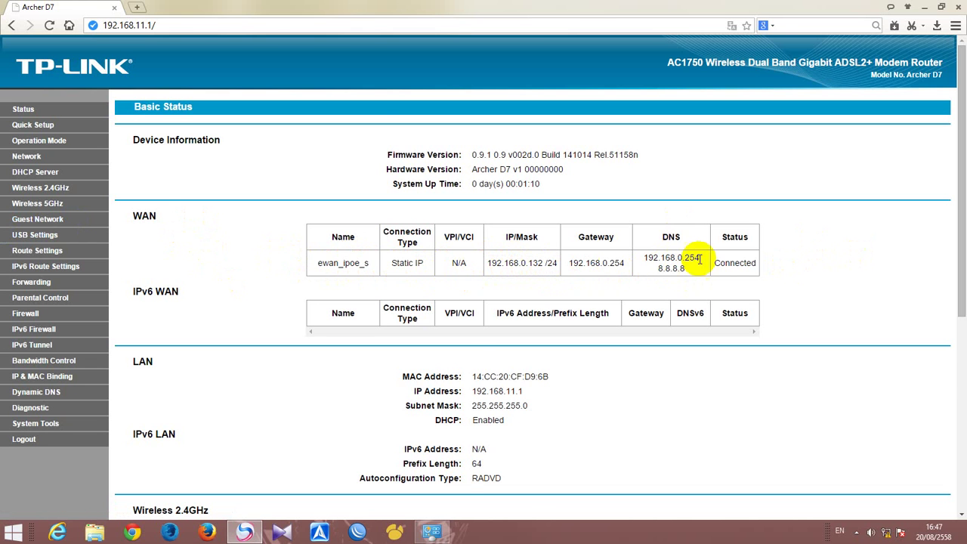
# - Review both bands' wireless status on Basic Status, then open Wireless 2.4GHz Basic Settings
pyautogui.scroll(-3, 672, 236)
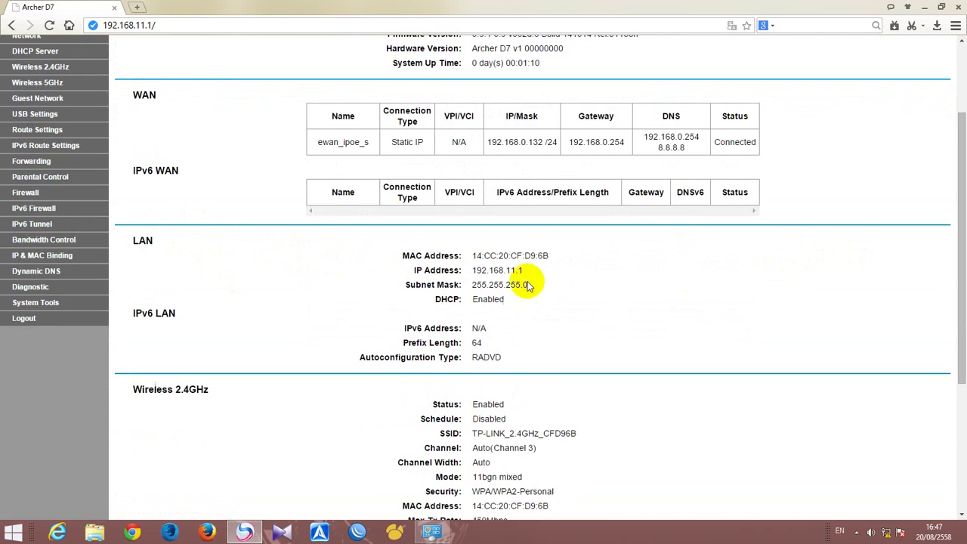
pyautogui.scroll(-3, 504, 279)
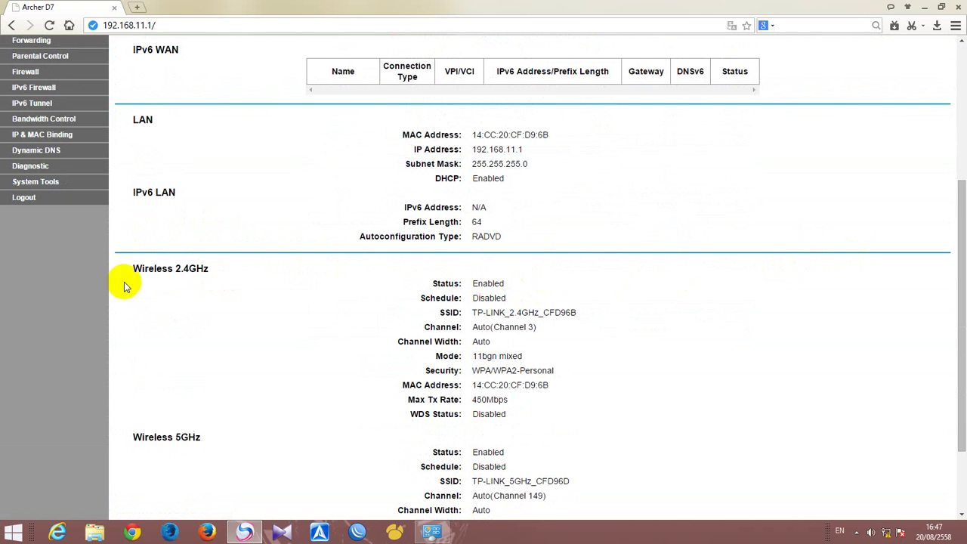
pyautogui.scroll(-2, 551, 297)
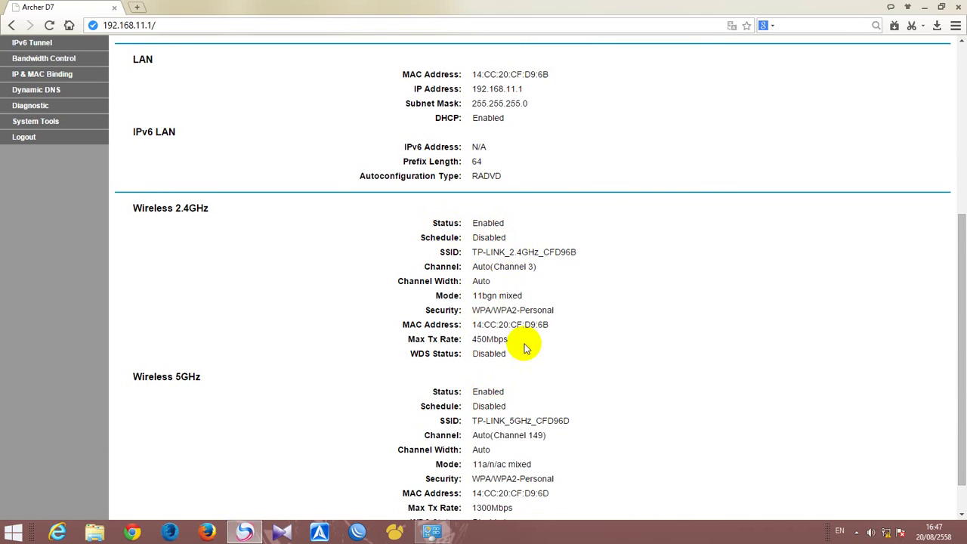
pyautogui.scroll(-1, 525, 345)
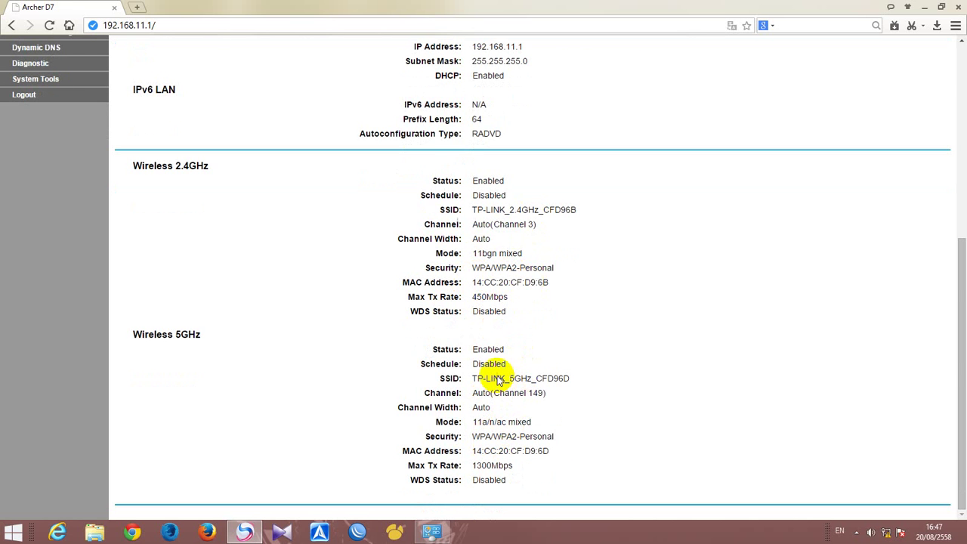
pyautogui.scroll(5, 499, 380)
pyautogui.click(41, 187)
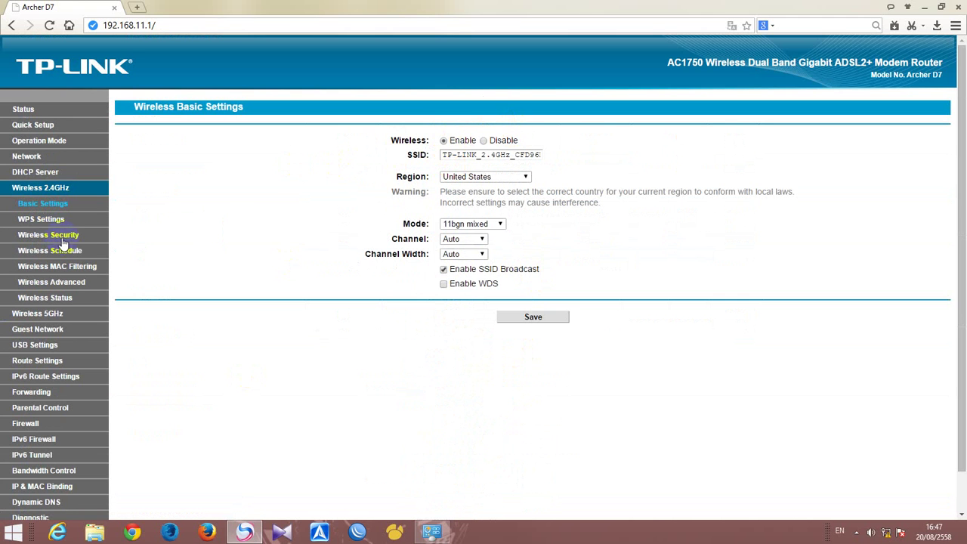
pyautogui.click(42, 195)
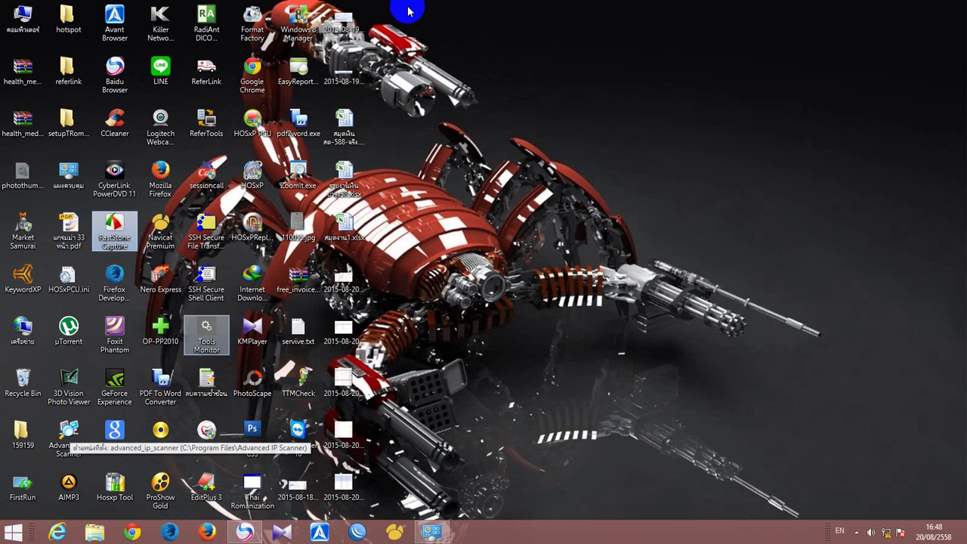
# - Restore the Chrome window showing the 2.4GHz Wireless Basic Settings page from the taskbar
pyautogui.click(304, 174)
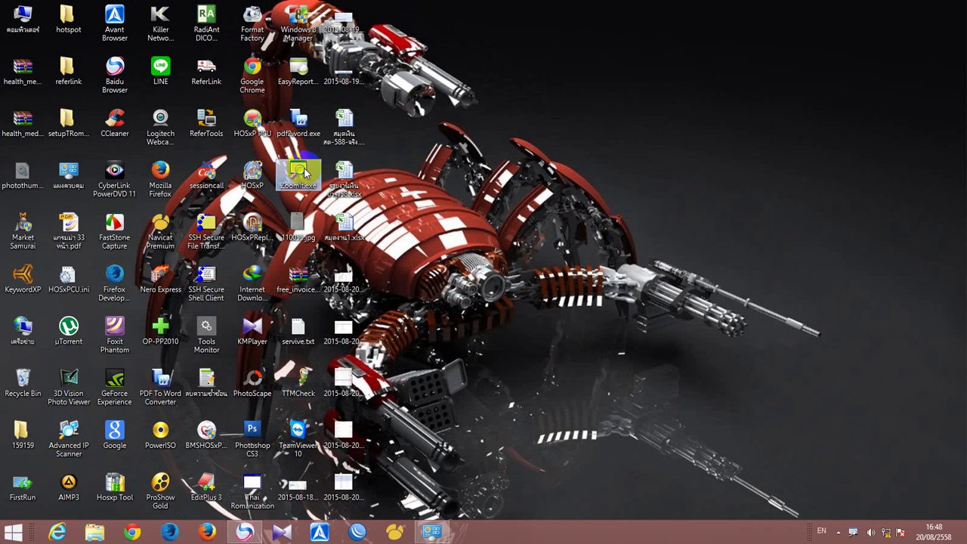
pyautogui.moveTo(430, 536)
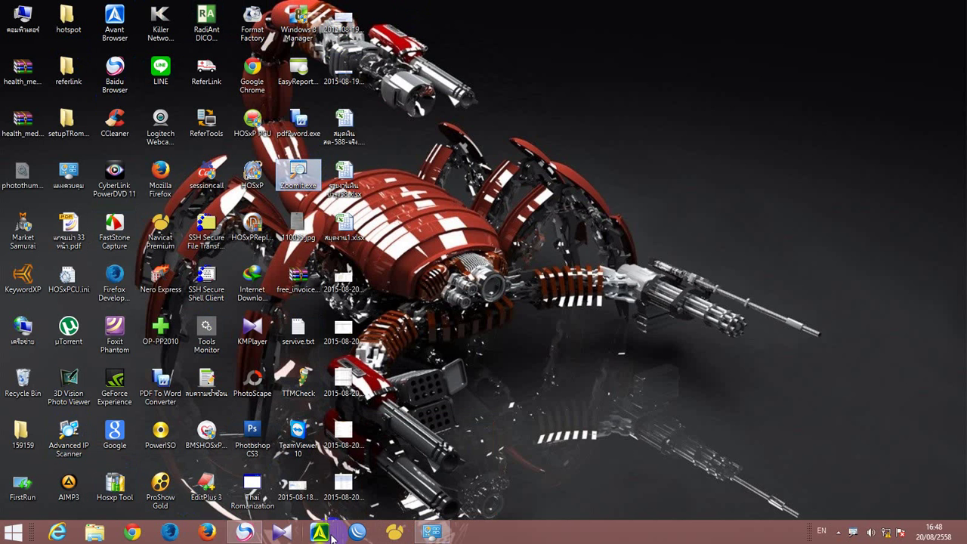
pyautogui.click(245, 533)
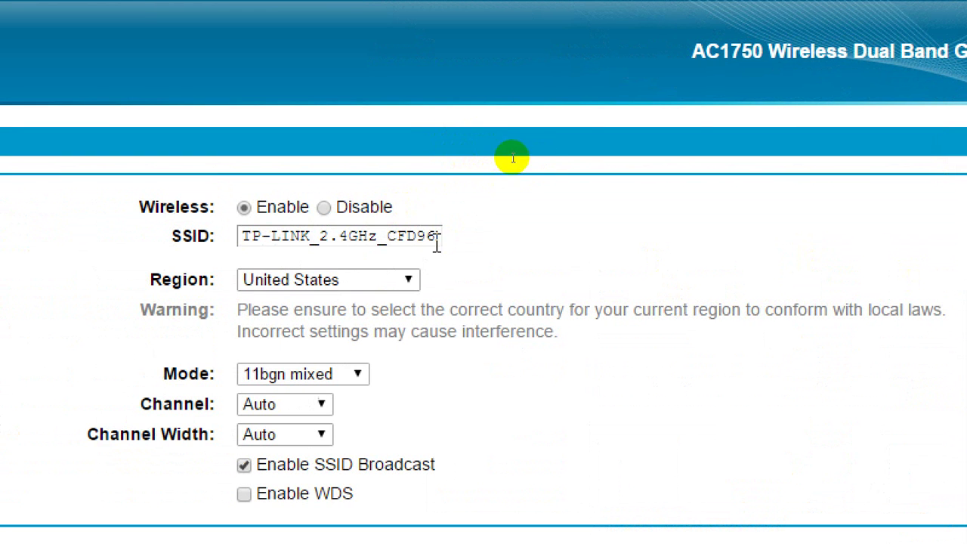
# - Rename the 2.4GHz network to TP-LINK_2.4G_MIS and set the region to Thailand
pyautogui.moveTo(361, 237); pyautogui.dragTo(542, 237)
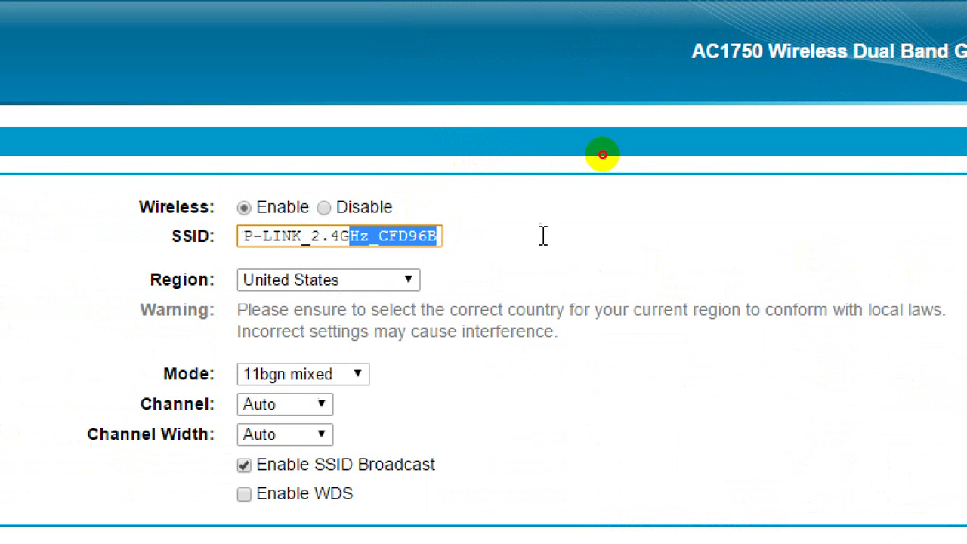
pyautogui.write('_')
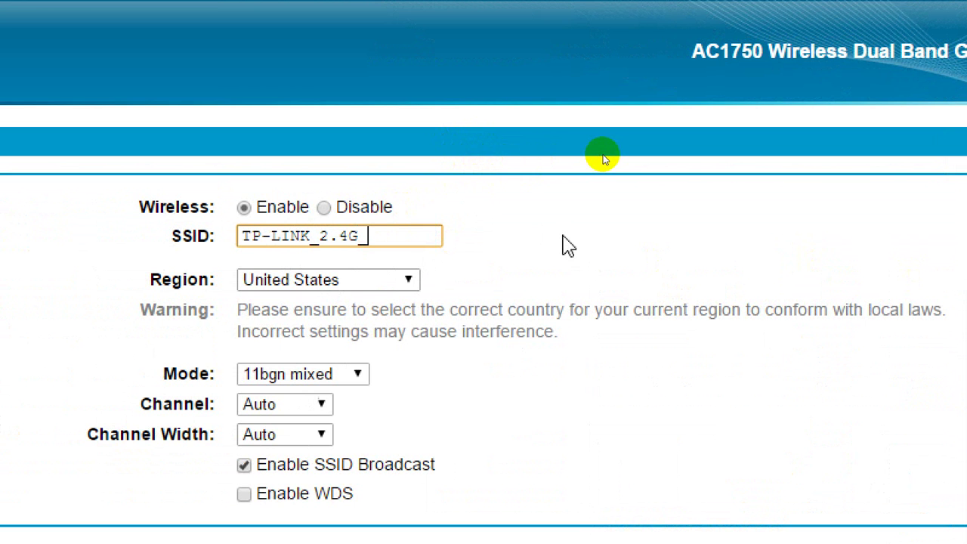
pyautogui.click(302, 279)
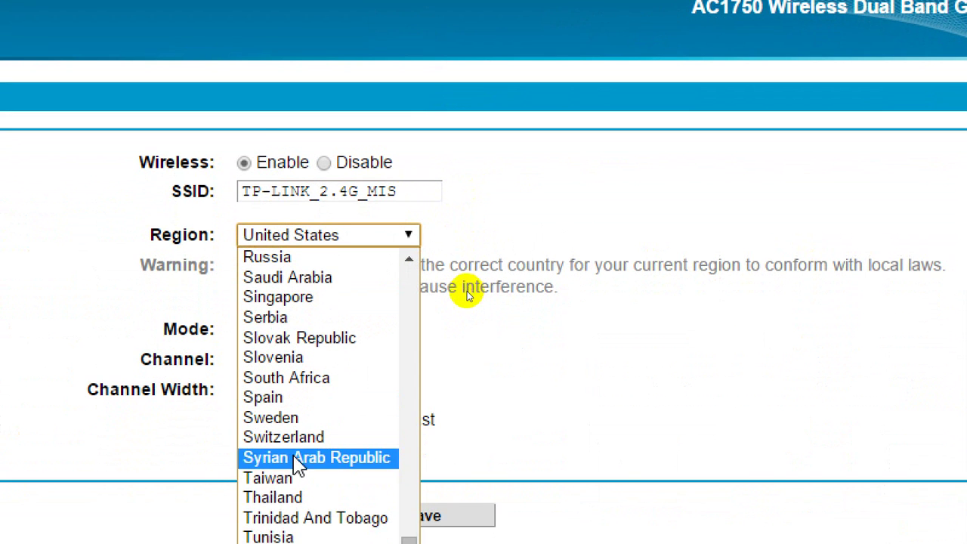
pyautogui.click(284, 480)
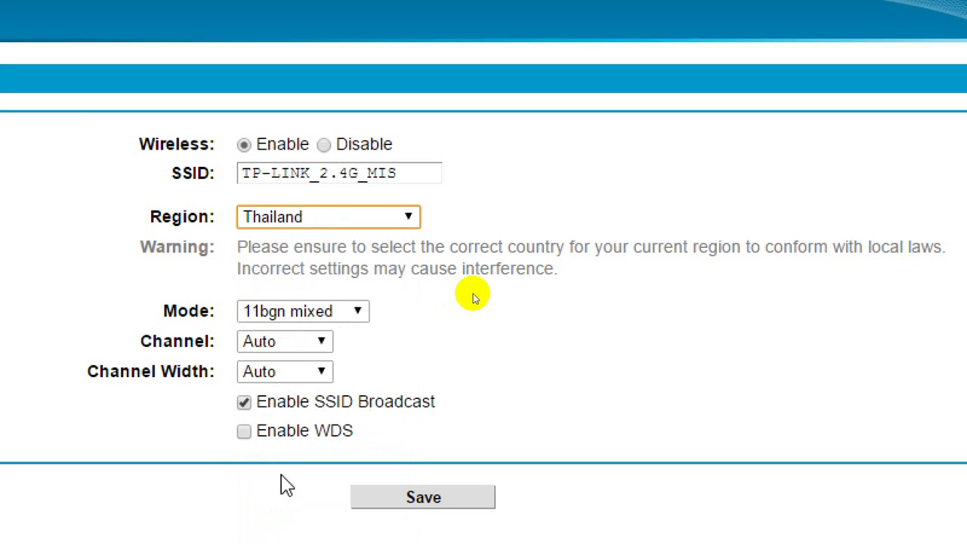
# - Set the 2.4GHz channel to 8 with Auto width, then save and accept the region warning
pyautogui.click(287, 341)
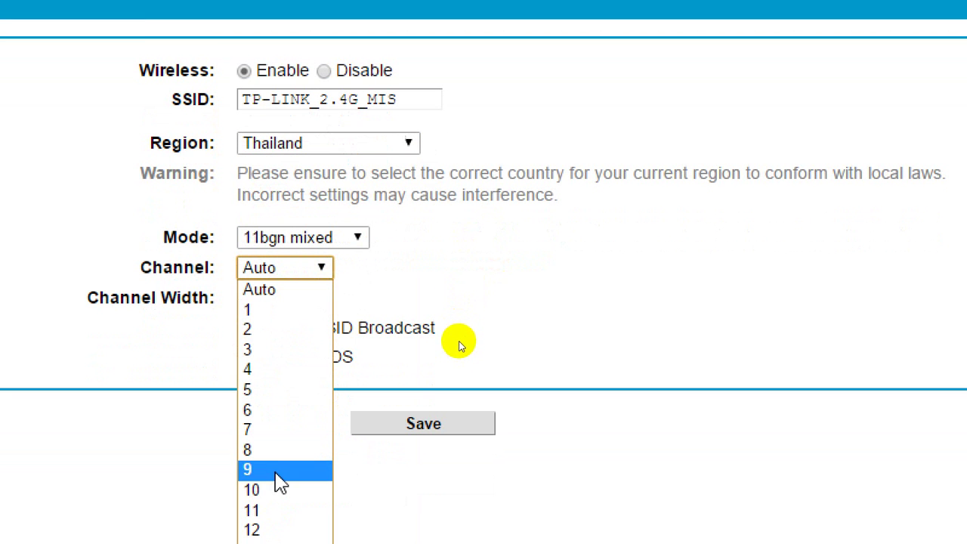
pyautogui.click(259, 449)
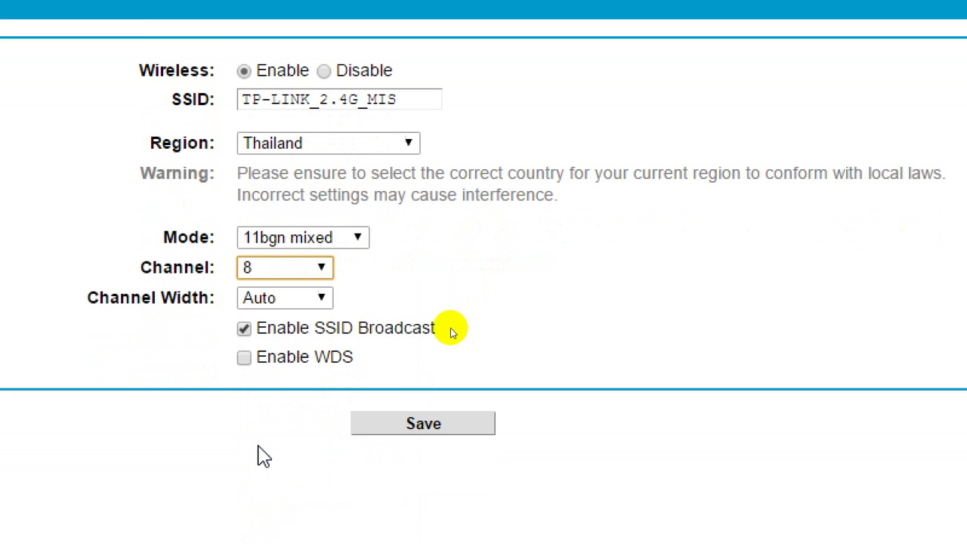
pyautogui.click(323, 298)
pyautogui.click(323, 298)
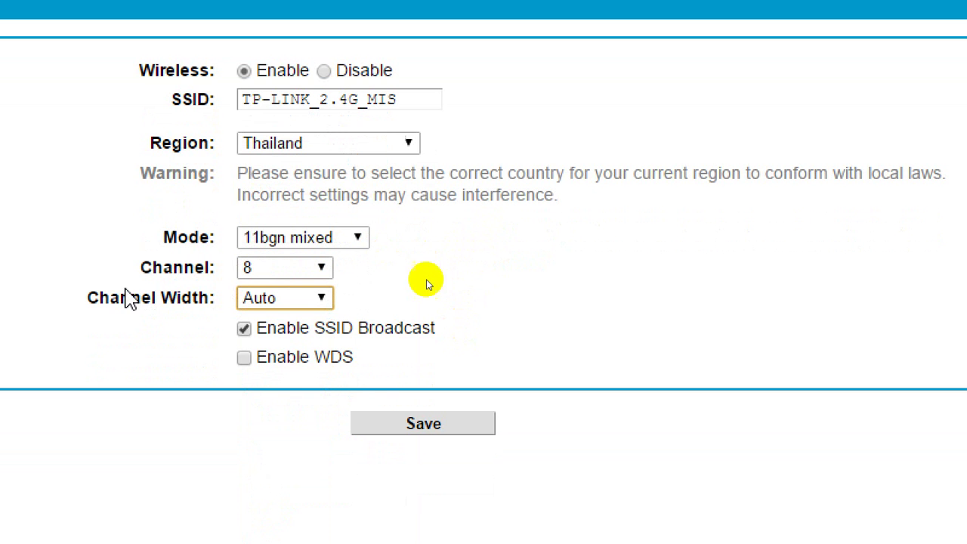
pyautogui.click(405, 429)
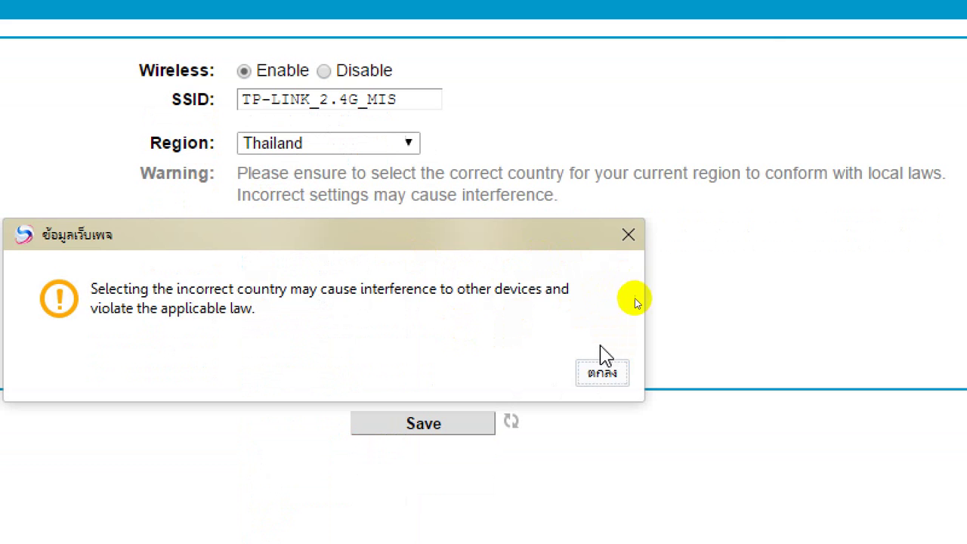
pyautogui.click(605, 374)
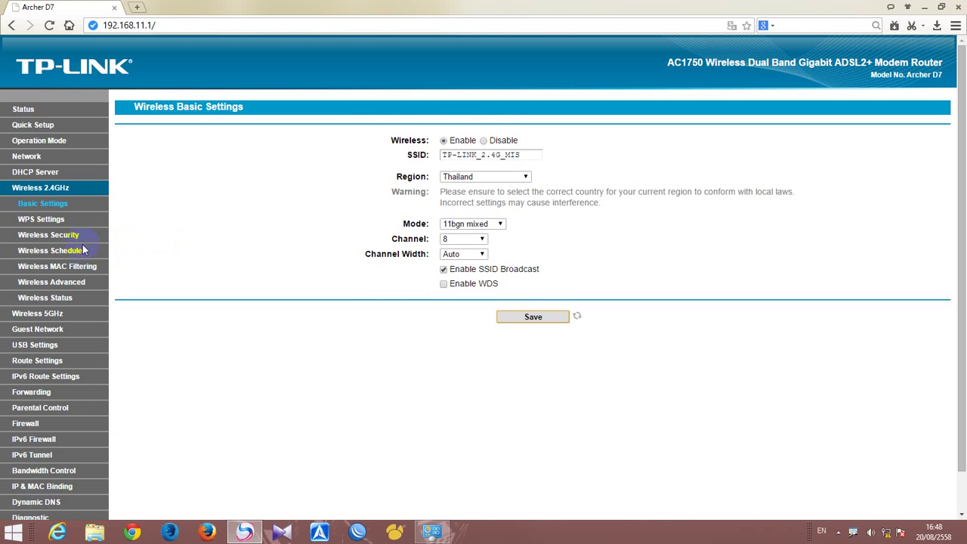
# - Replace the 2.4GHz wireless password, keeping WPA2-PSK with AES encryption, and save
pyautogui.click(30, 243)
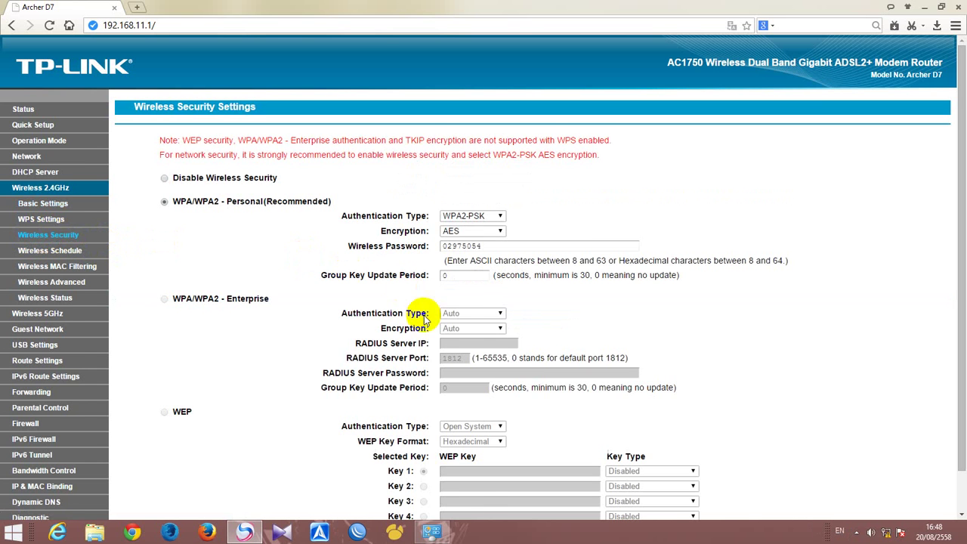
pyautogui.scroll(-2, 457, 315)
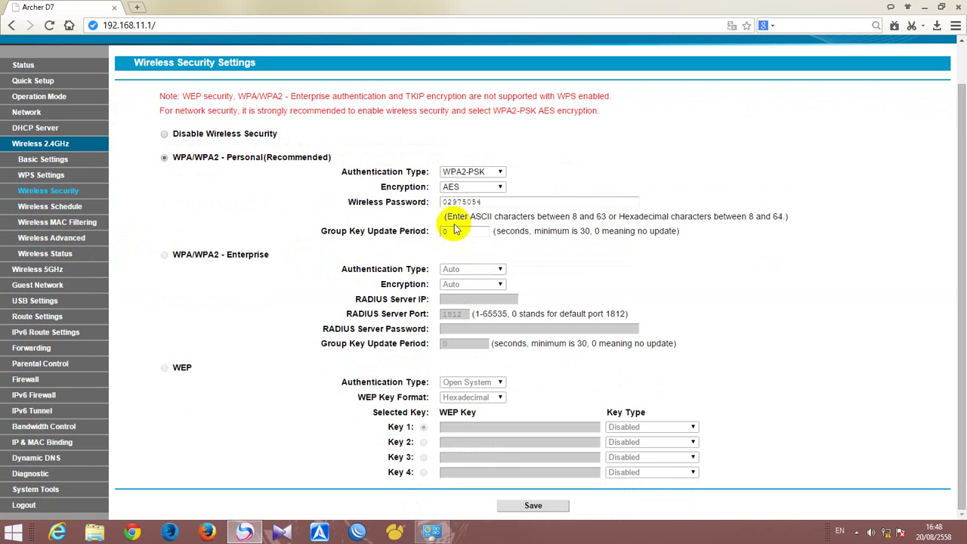
pyautogui.moveTo(486, 201); pyautogui.dragTo(444, 202)
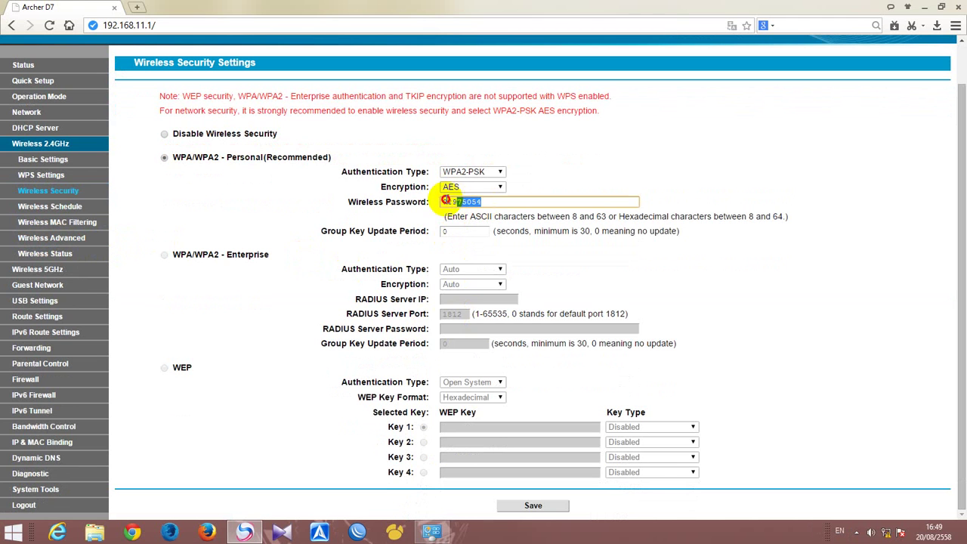
pyautogui.doubleClick(459, 208)
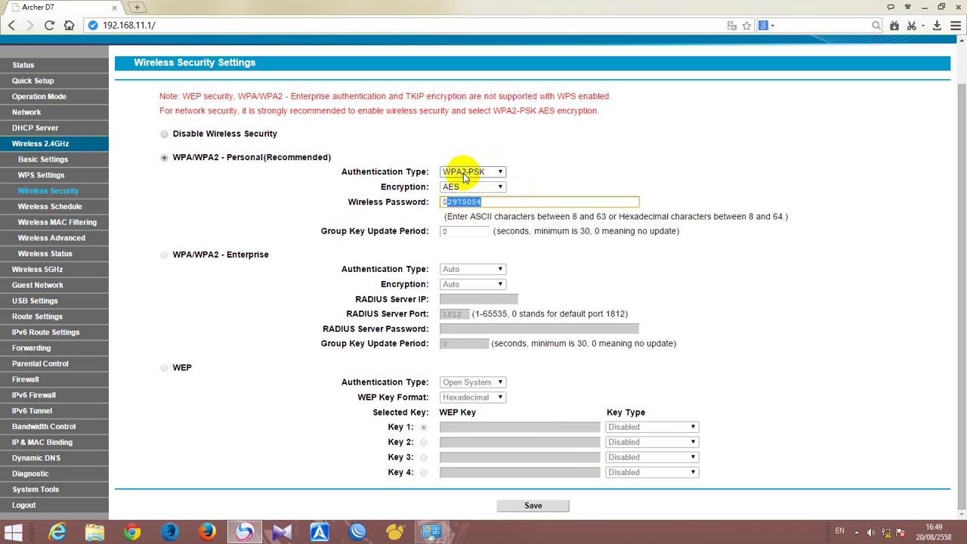
pyautogui.click(471, 187)
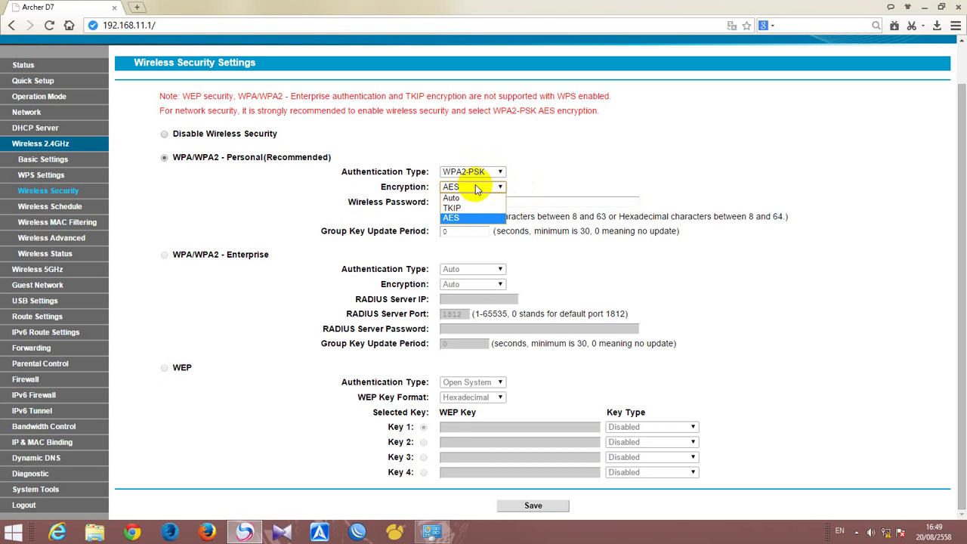
pyautogui.click(550, 188)
pyautogui.doubleClick(557, 203)
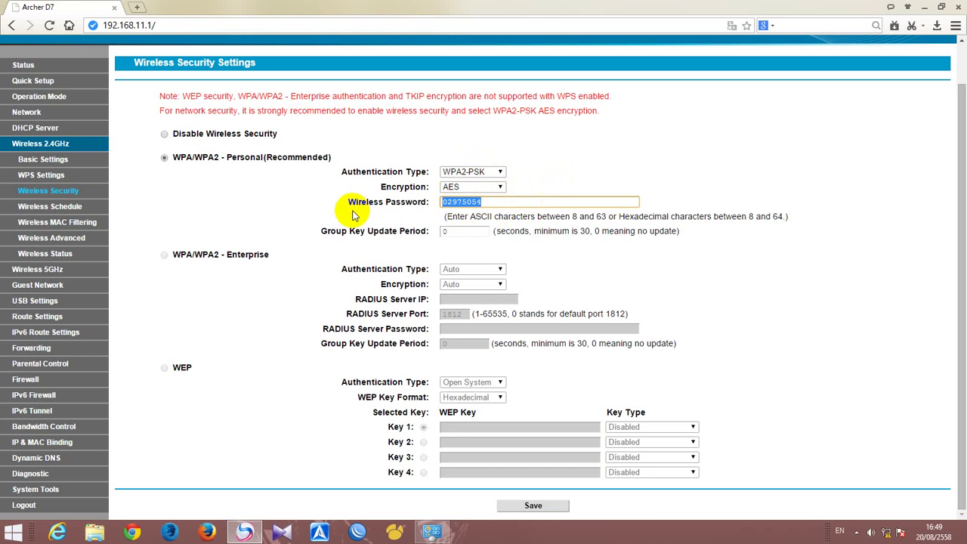
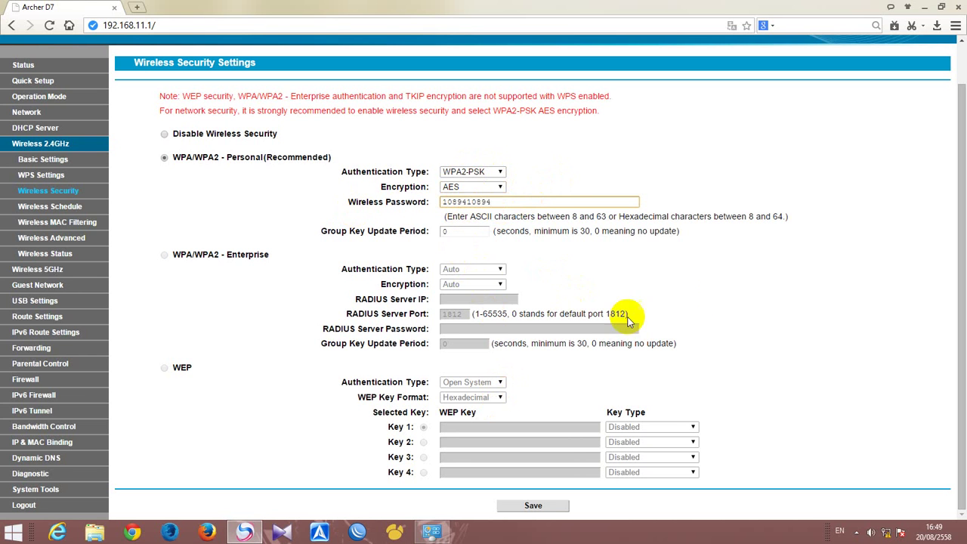
pyautogui.click(765, 342)
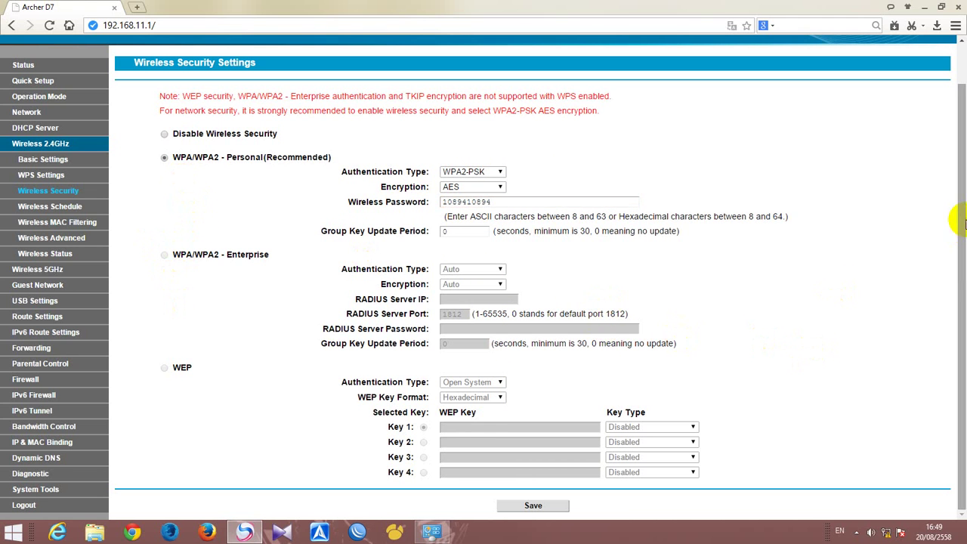
pyautogui.click(553, 505)
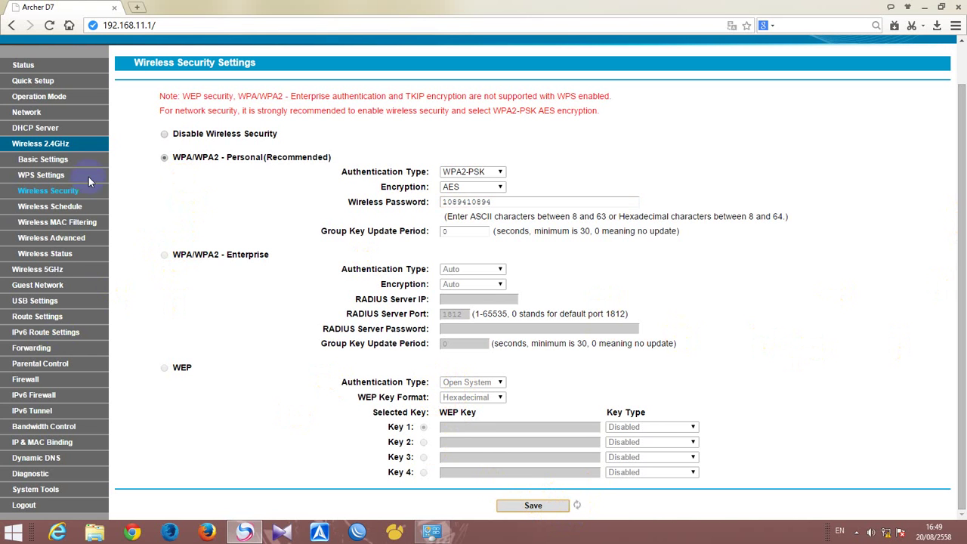
pyautogui.click(44, 274)
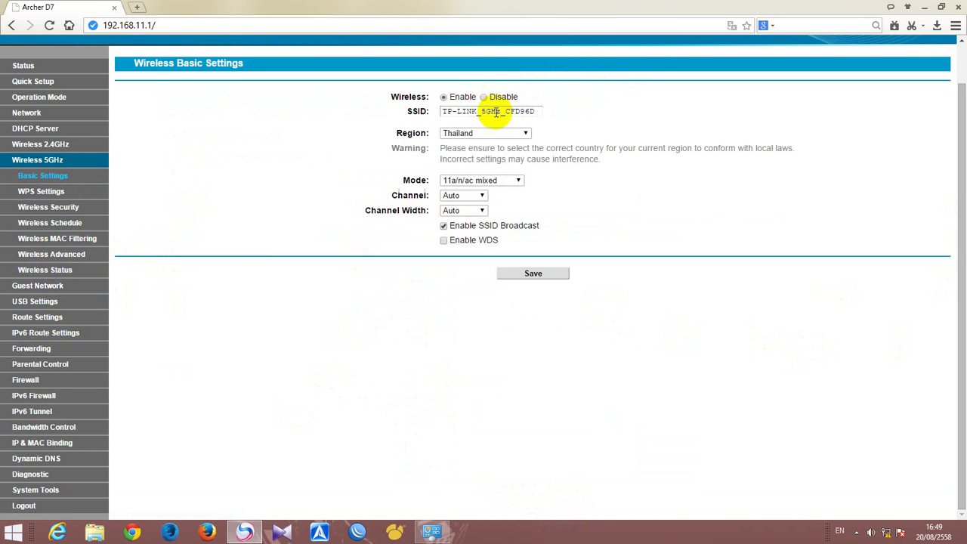
# - Rename the 5GHz network to TP-LINK_5G_MIS, keep region Thailand, set channel 48 and save
pyautogui.moveTo(492, 111); pyautogui.dragTo(616, 113)
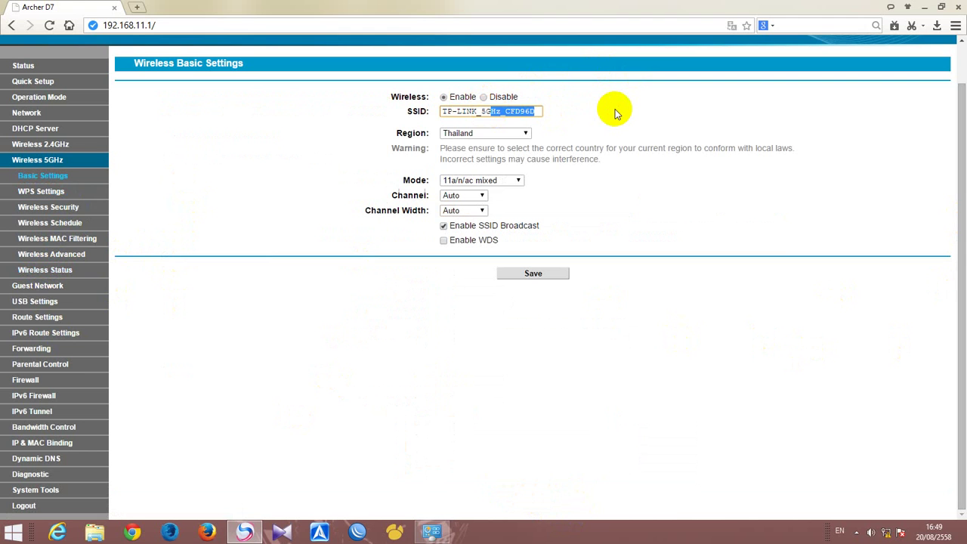
pyautogui.write('_')
pyautogui.click(467, 140)
pyautogui.click(519, 141)
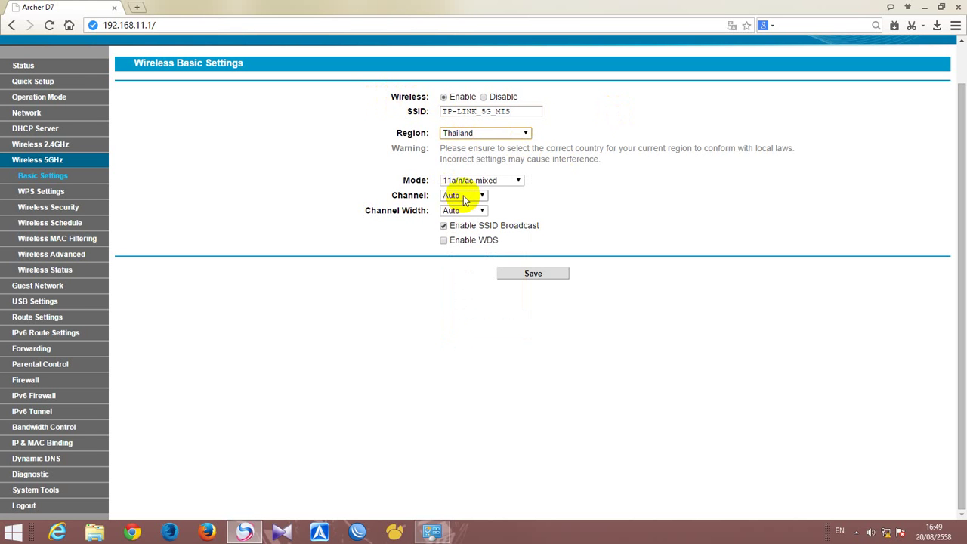
pyautogui.click(464, 197)
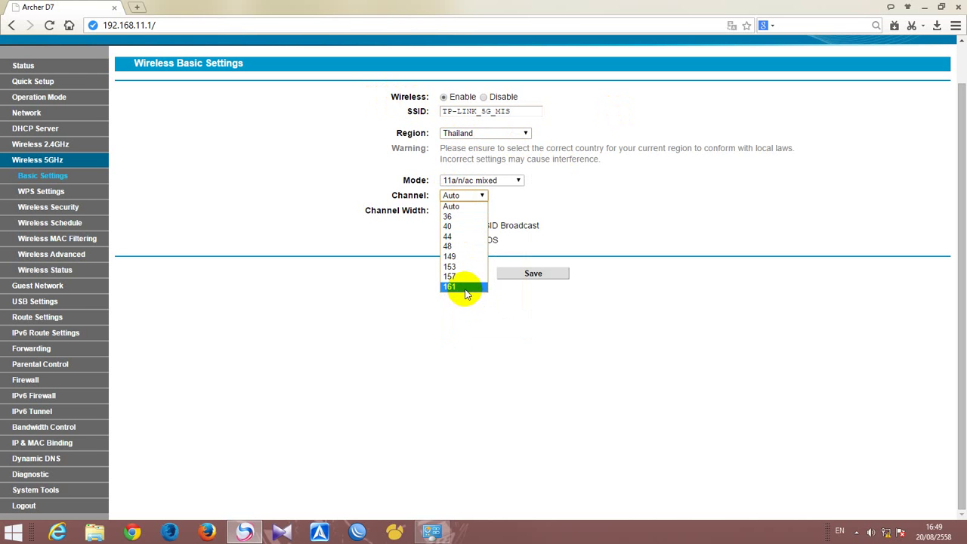
pyautogui.click(461, 246)
pyautogui.click(539, 212)
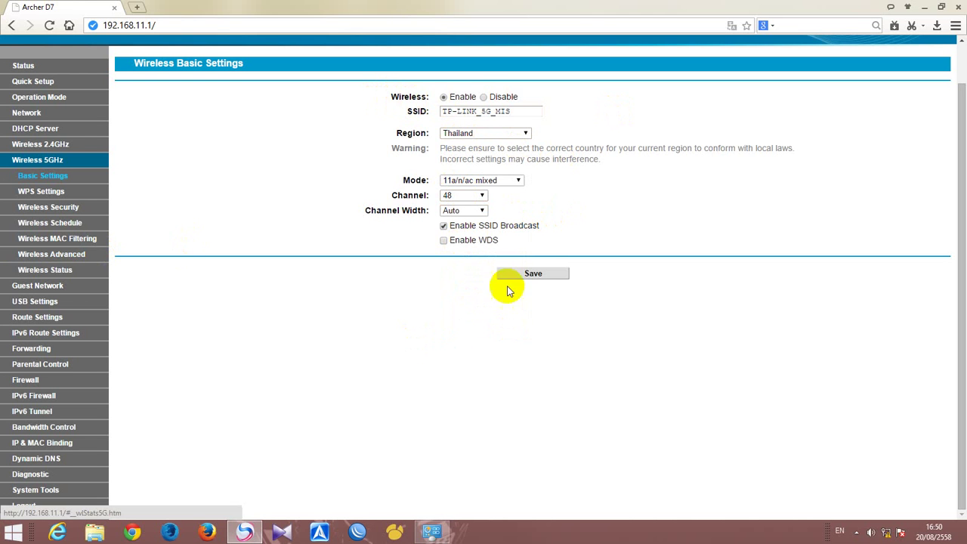
pyautogui.click(535, 274)
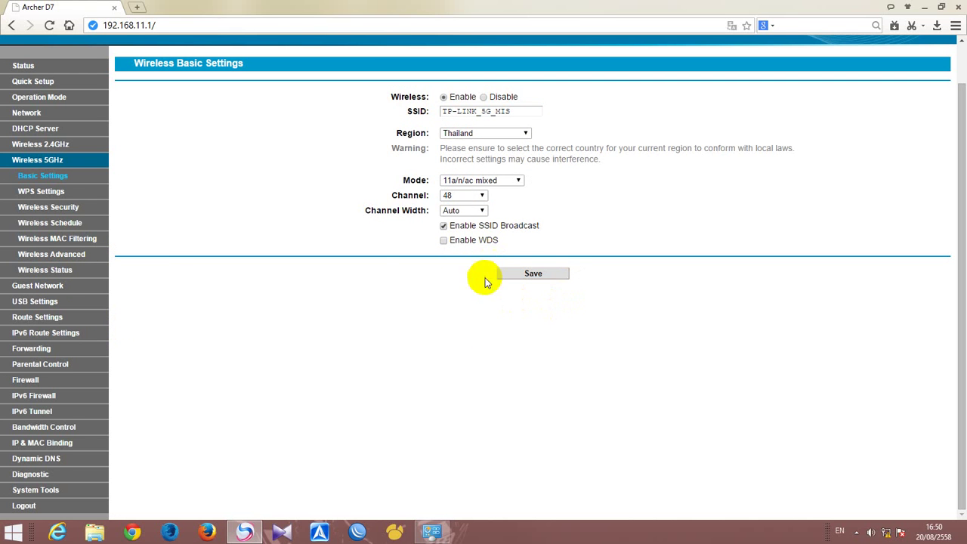
pyautogui.click(57, 208)
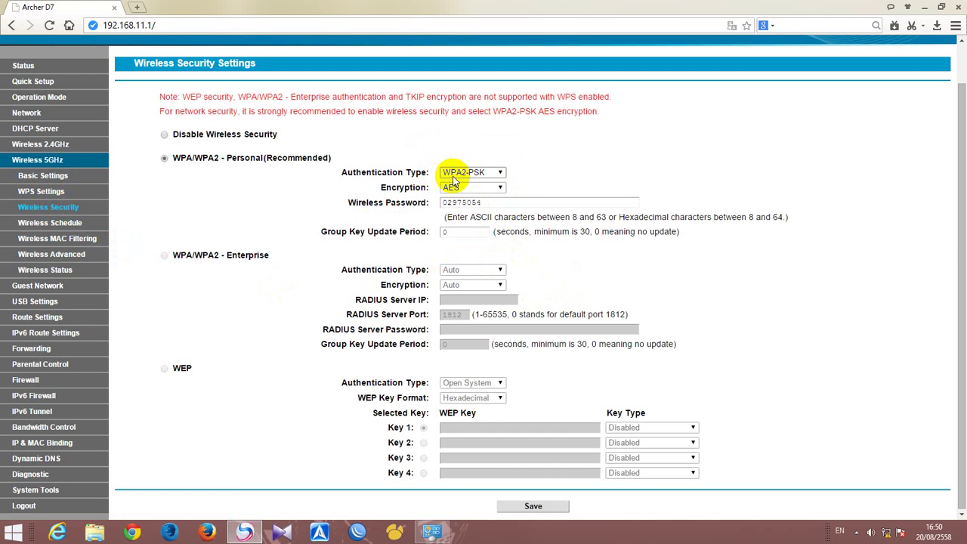
# - Enter a new 5GHz wireless password and save the WPA2-PSK/AES security settings
pyautogui.moveTo(490, 202); pyautogui.dragTo(283, 193)
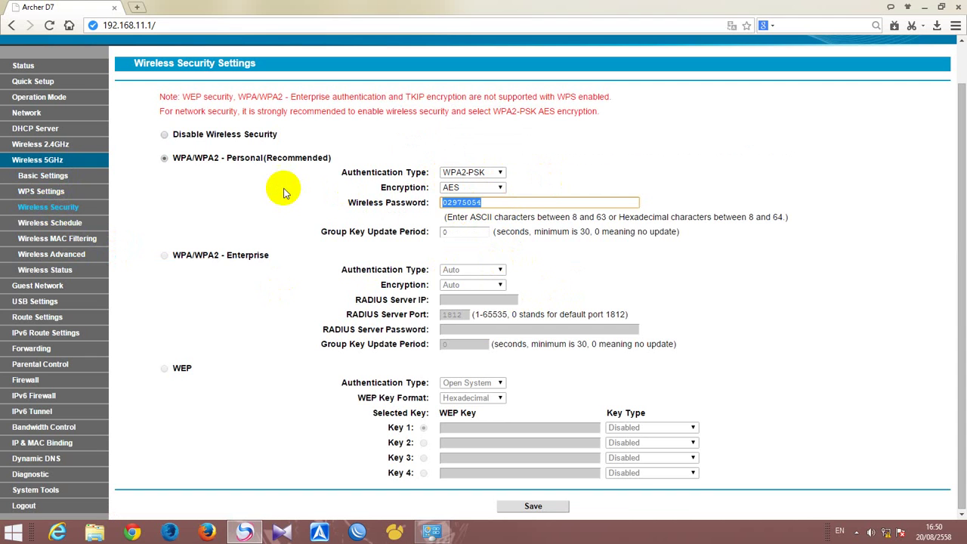
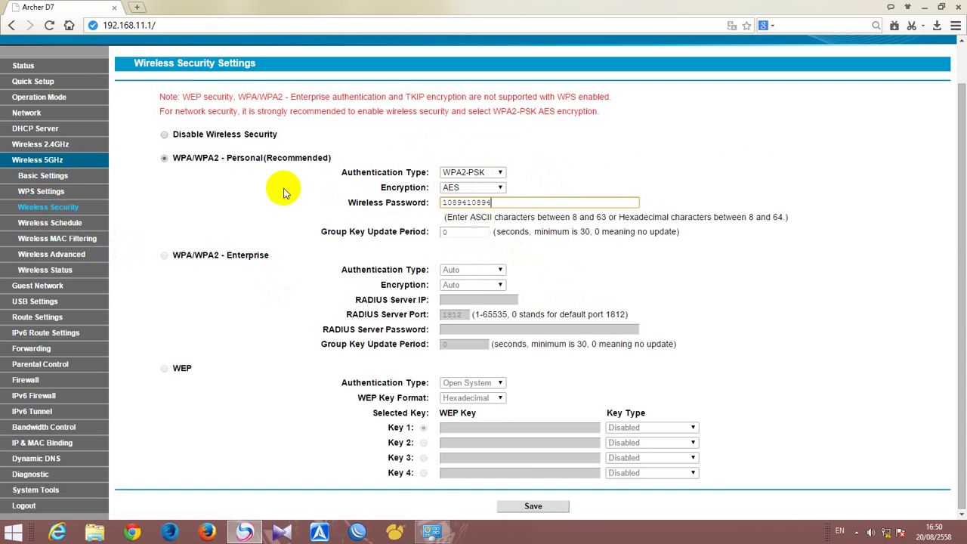
pyautogui.click(823, 253)
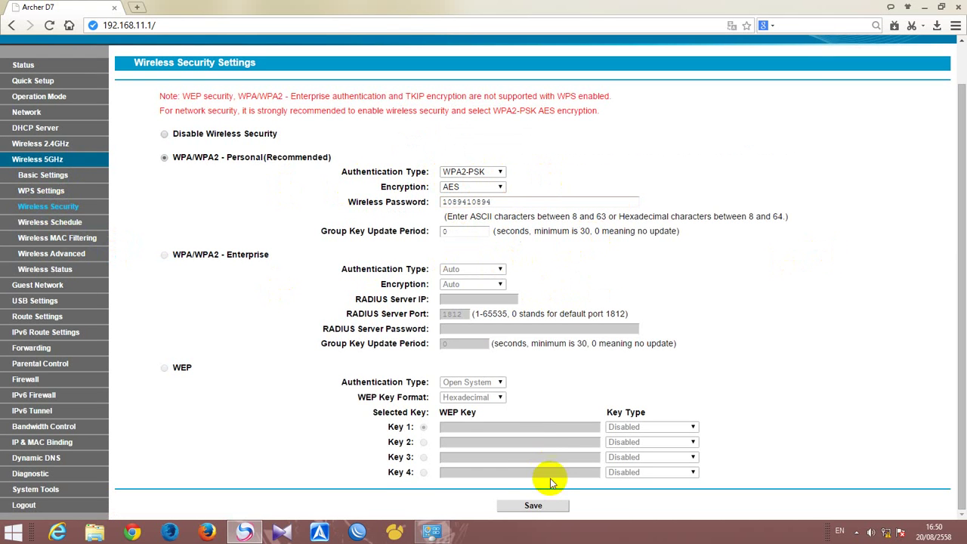
pyautogui.click(533, 506)
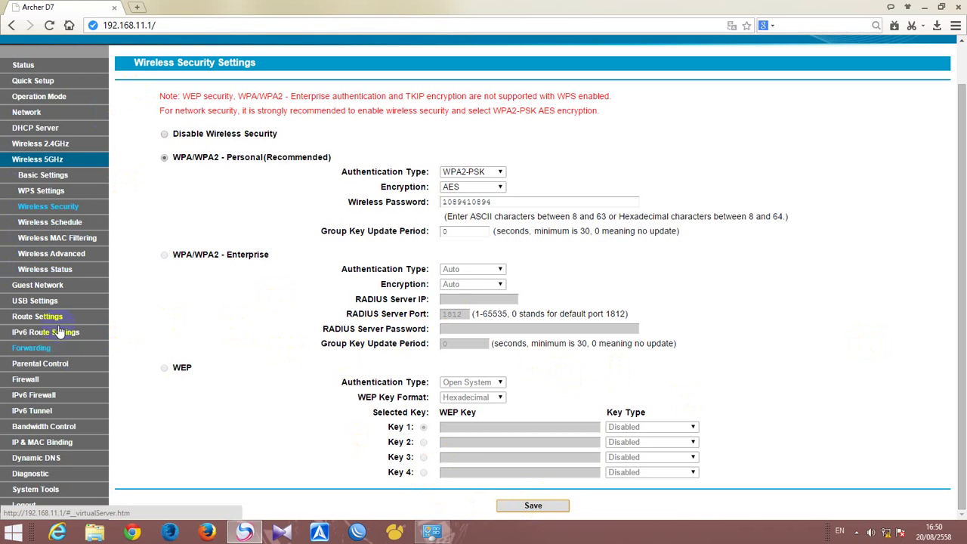
# - Open a new browser tab and navigate to matichon.co.th
pyautogui.click(135, 7)
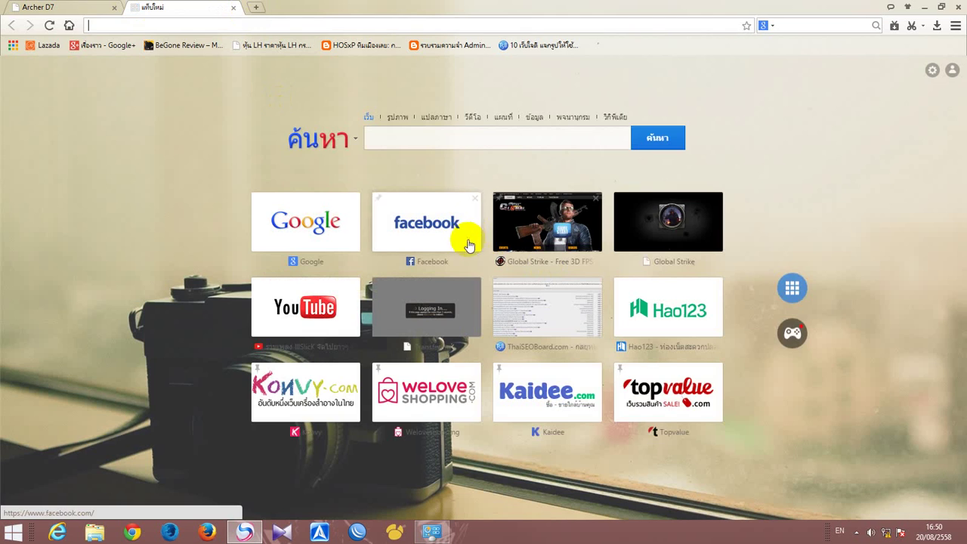
pyautogui.click(428, 237)
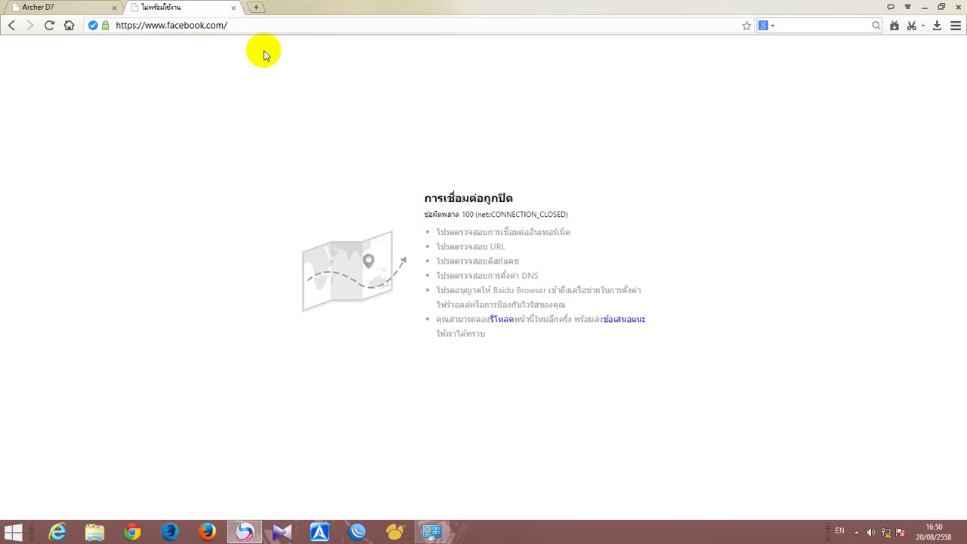
pyautogui.click(722, 26)
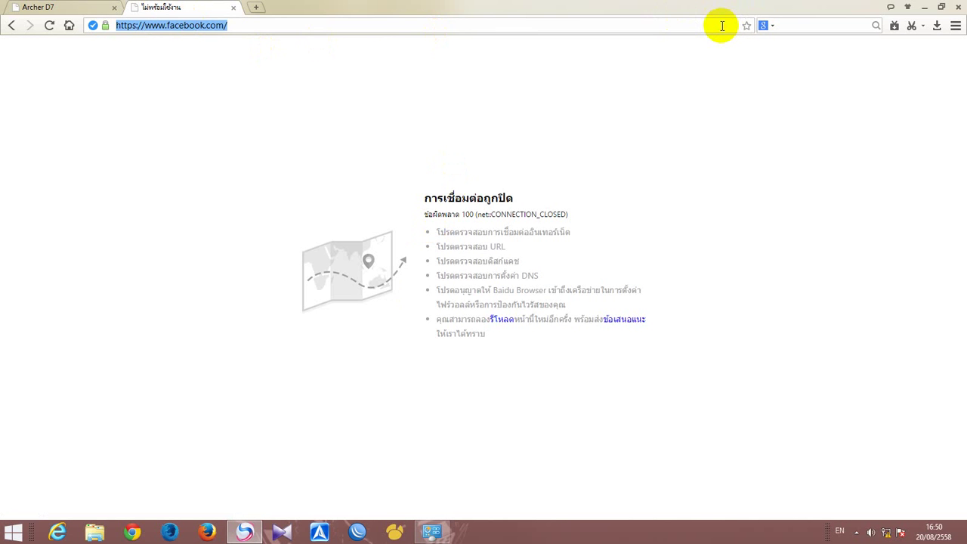
pyautogui.write('matichon.co.th/')
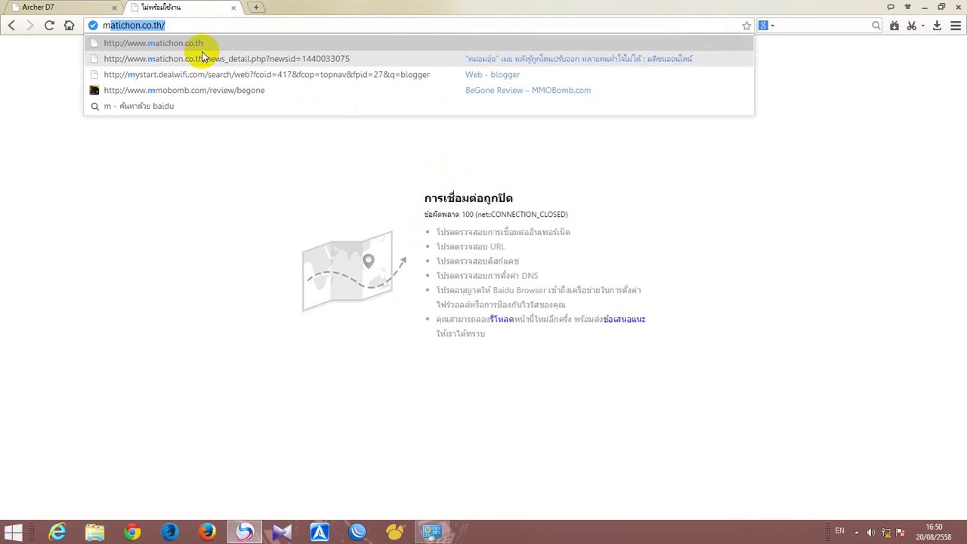
pyautogui.click(201, 45)
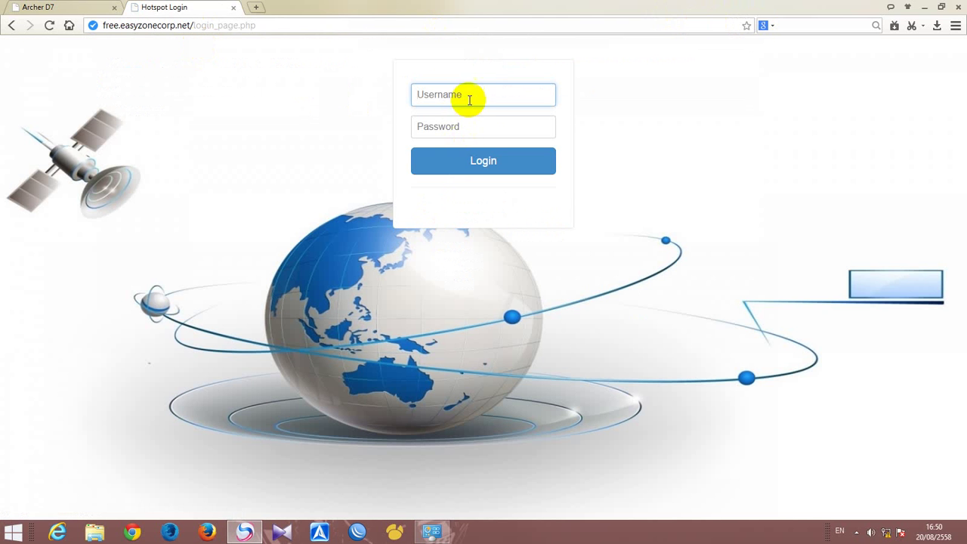
# - Log in to the hotspot with a saved username and password, declining to save the password
pyautogui.click(496, 100)
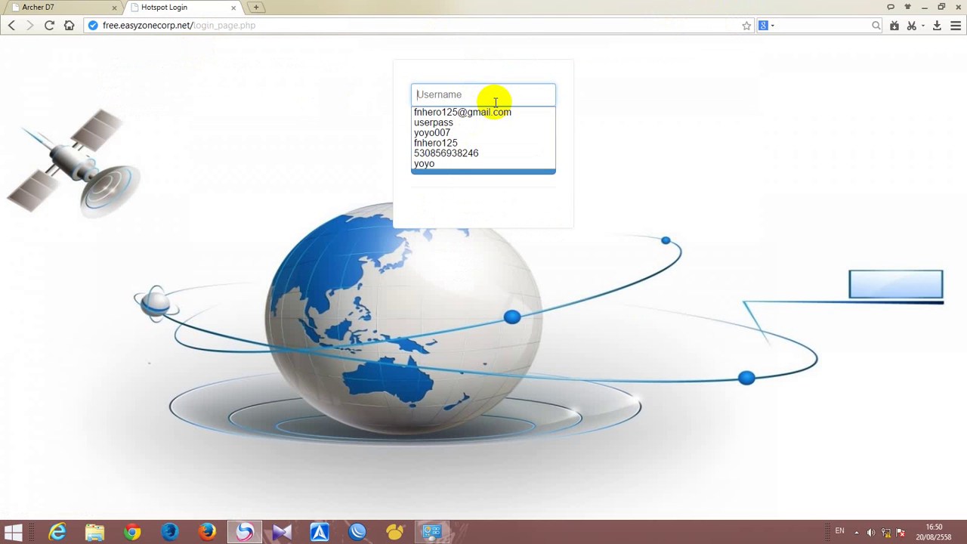
pyautogui.click(446, 142)
pyautogui.doubleClick(464, 93)
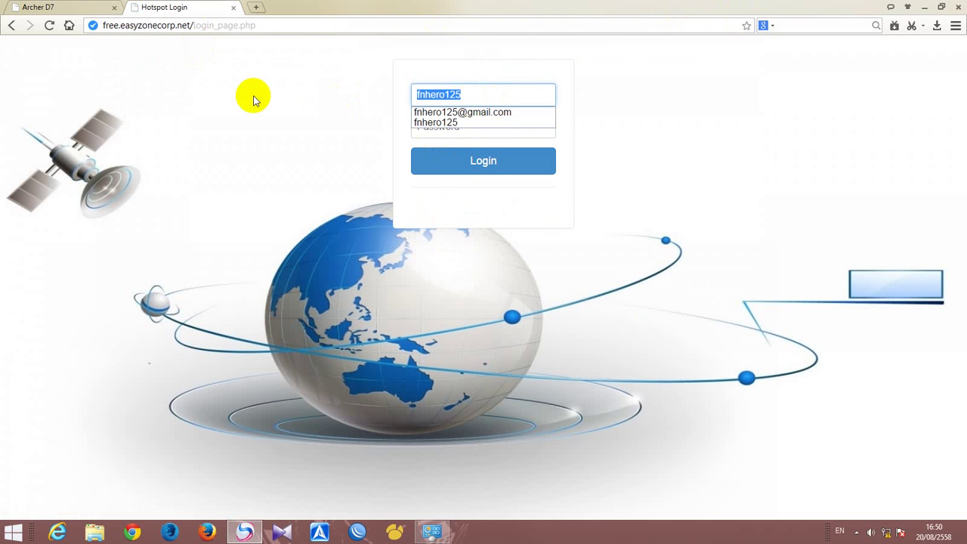
pyautogui.write('y')
pyautogui.click(420, 111)
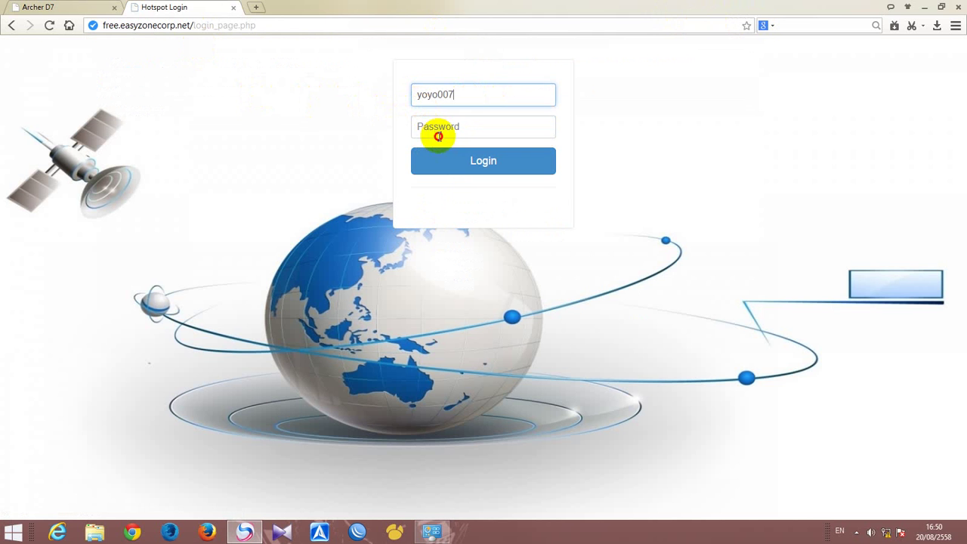
pyautogui.click(439, 136)
pyautogui.click(474, 94)
pyautogui.press('BackSpace')
pyautogui.press('BackSpace')
pyautogui.press('BackSpace')
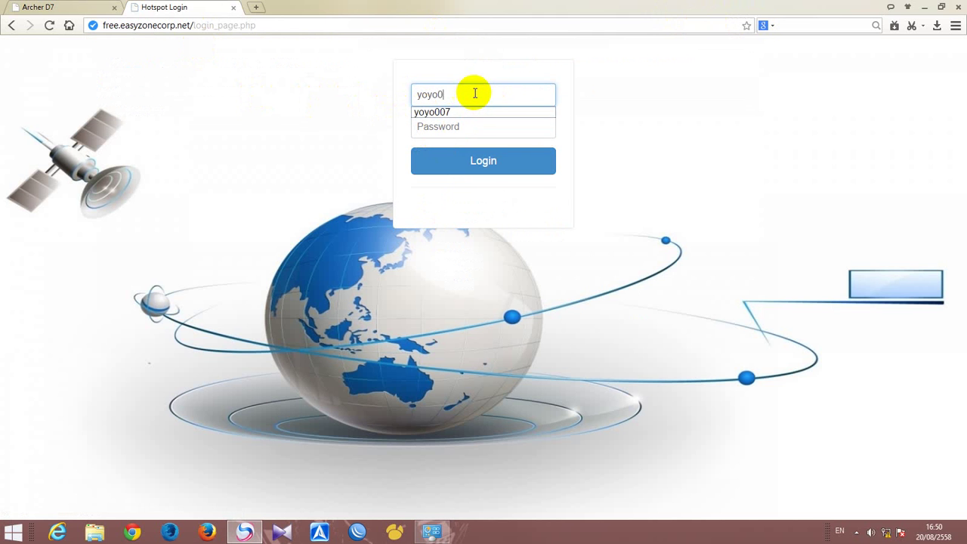
pyautogui.click(707, 189)
pyautogui.click(528, 129)
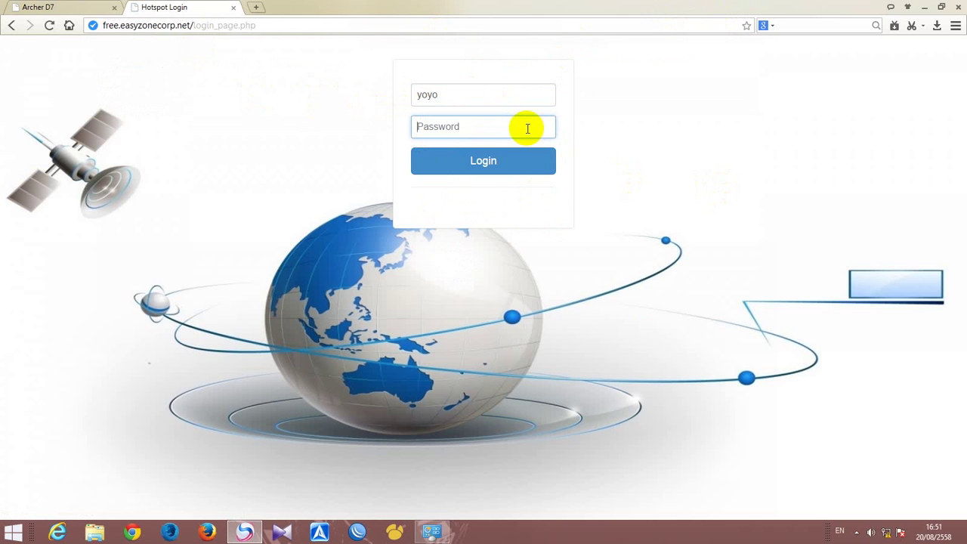
pyautogui.press('Return')
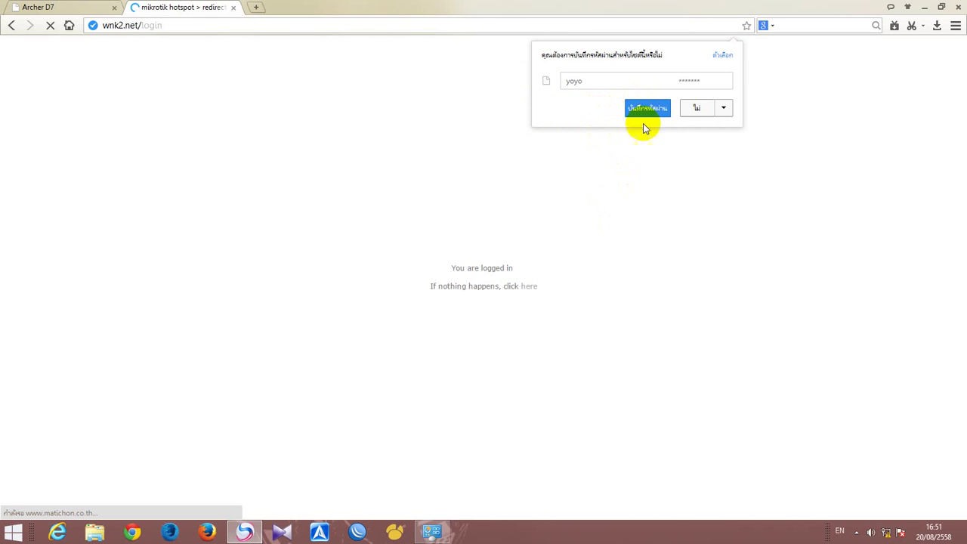
pyautogui.click(696, 108)
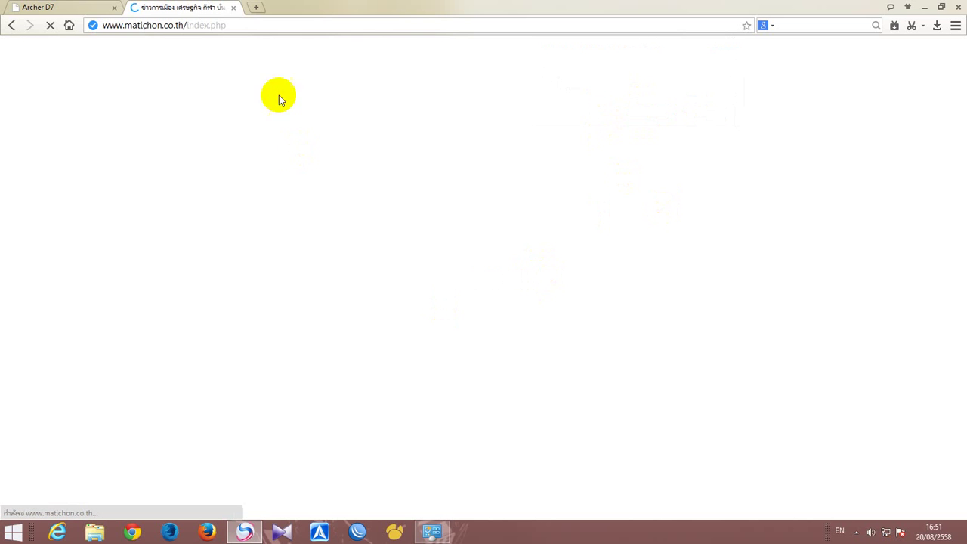
# - Load Facebook in a new tab, close Matichon's Like popup, then return to Facebook
pyautogui.click(257, 9)
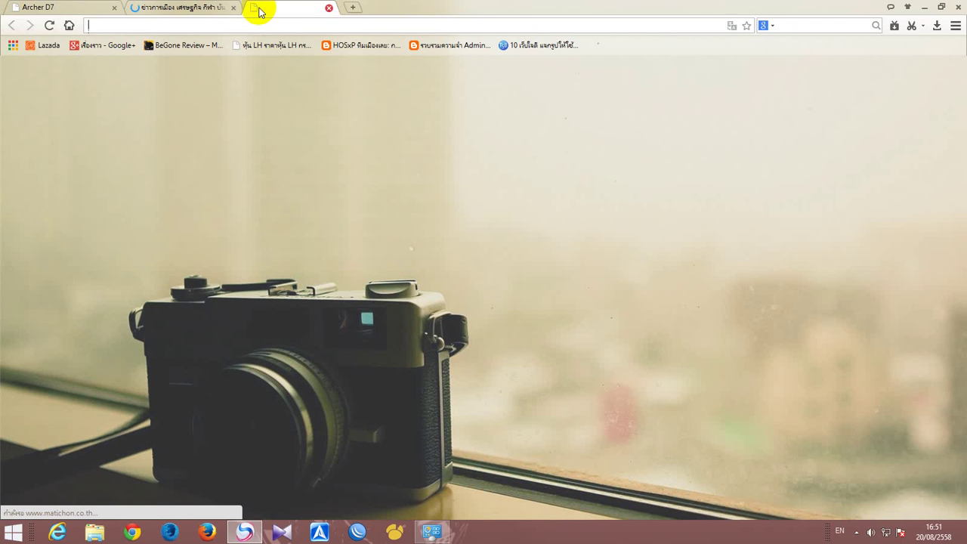
pyautogui.click(472, 212)
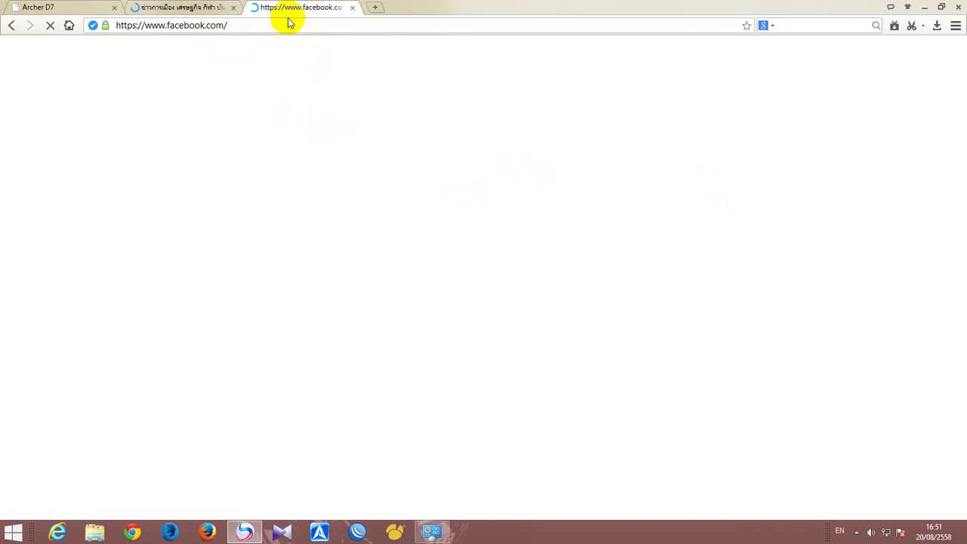
pyautogui.click(177, 7)
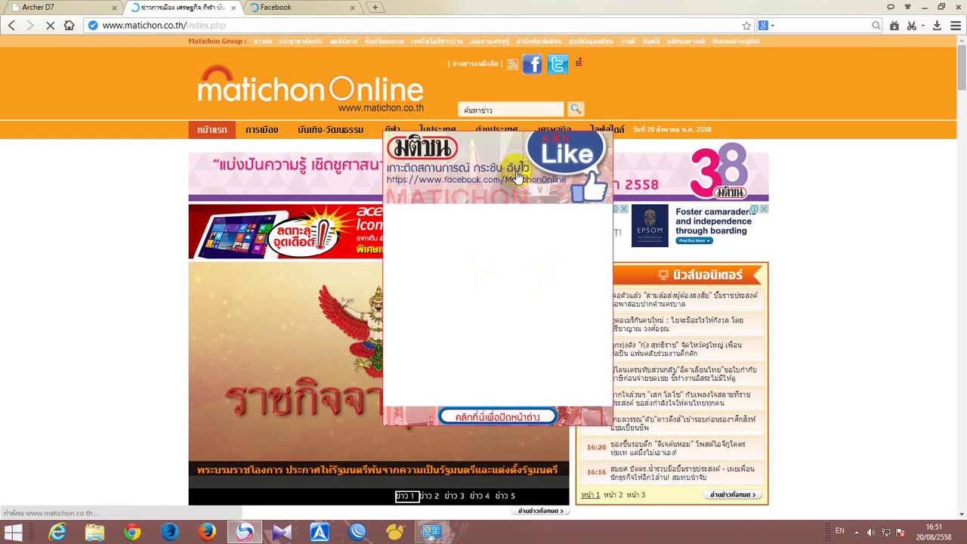
pyautogui.scroll(-8, 876, 163)
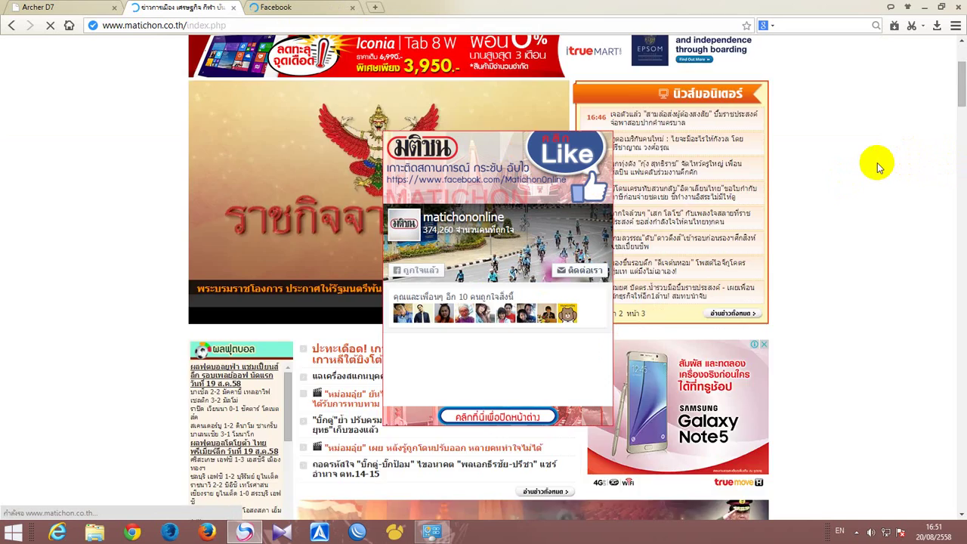
pyautogui.click(493, 418)
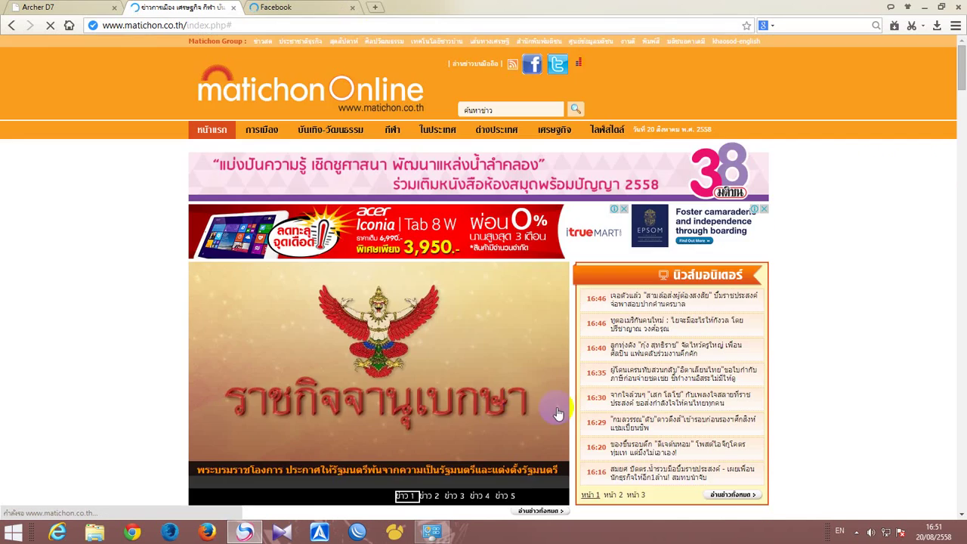
pyautogui.scroll(-10, 431, 328)
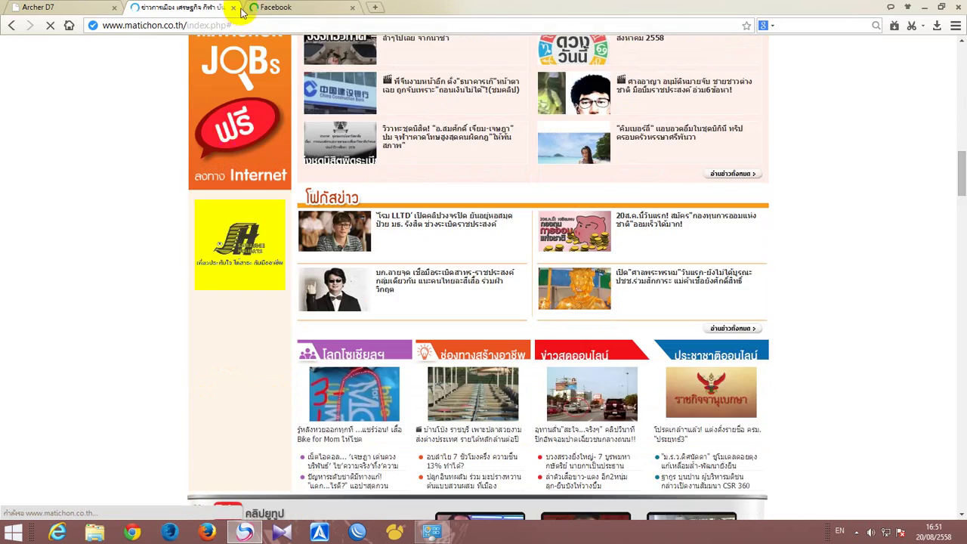
pyautogui.click(248, 8)
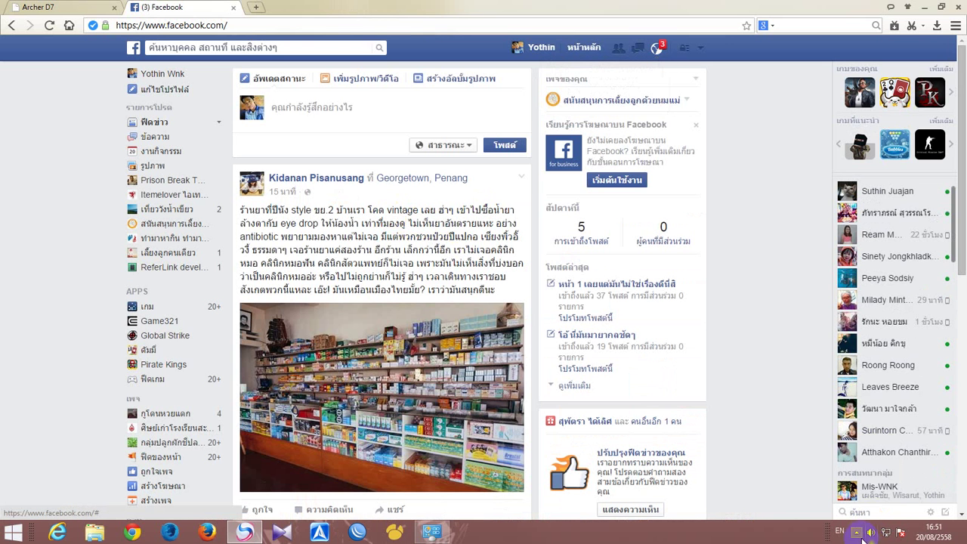
# - Glance at the Facebook notifications, then return to the Archer D7 admin tab
pyautogui.click(857, 532)
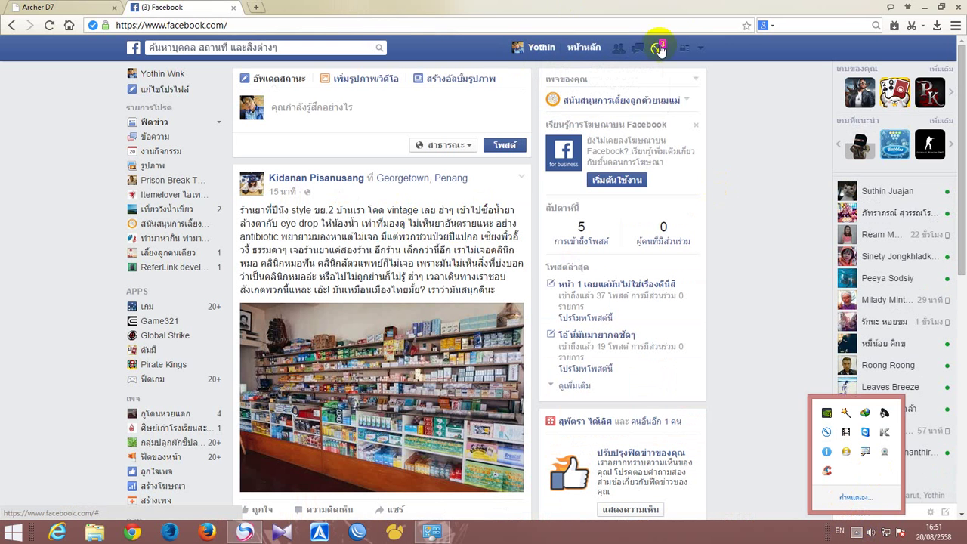
pyautogui.click(658, 47)
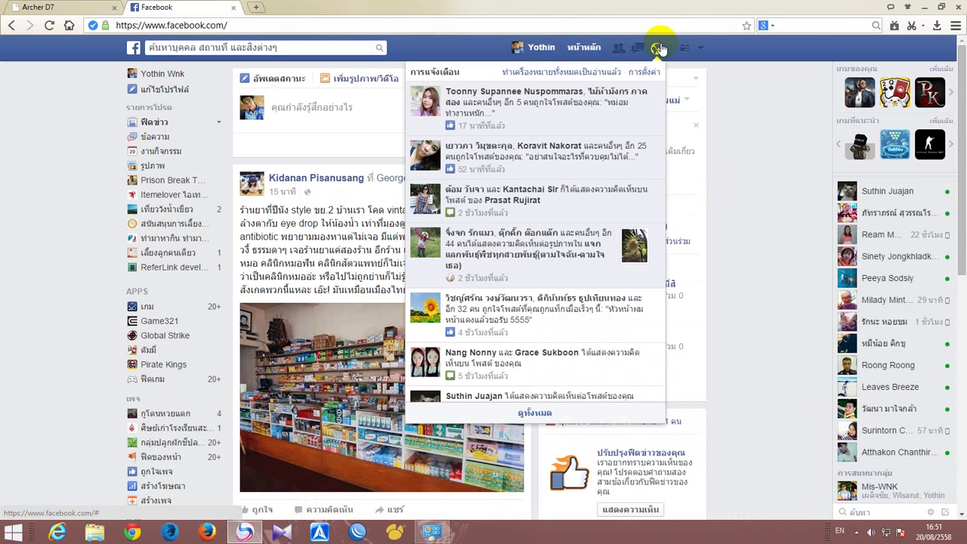
pyautogui.click(659, 47)
pyautogui.click(922, 7)
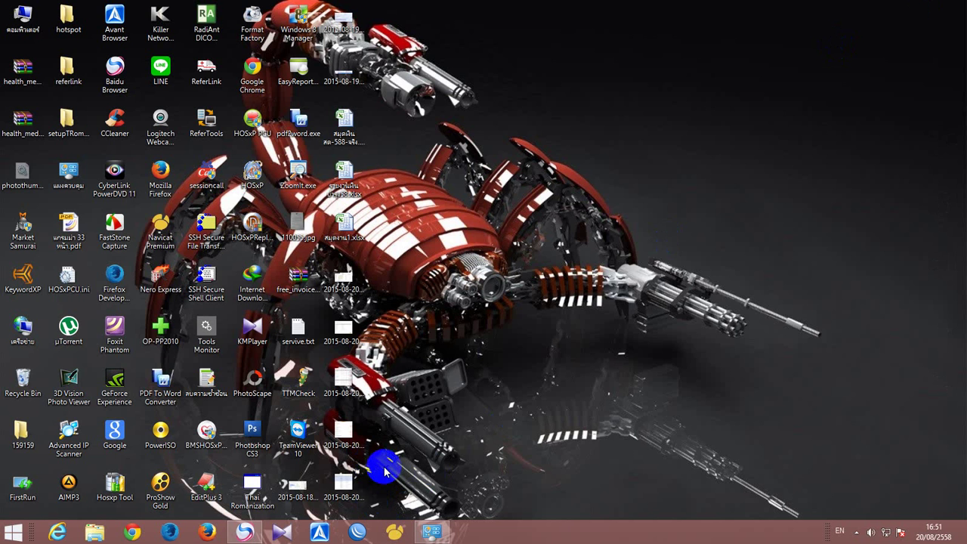
pyautogui.click(244, 533)
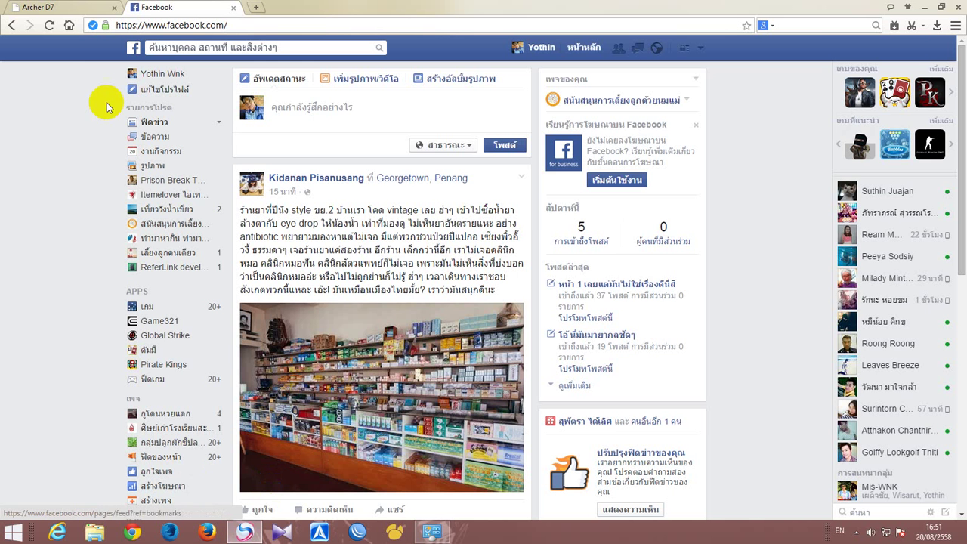
pyautogui.click(34, 8)
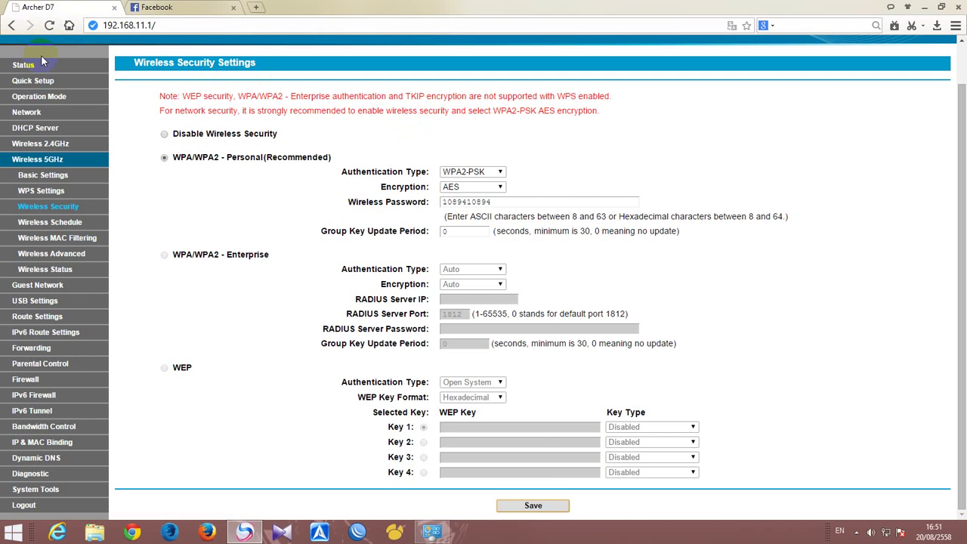
# - Scroll to the top and open Status from the router's sidebar
pyautogui.scroll(1, 476, 386)
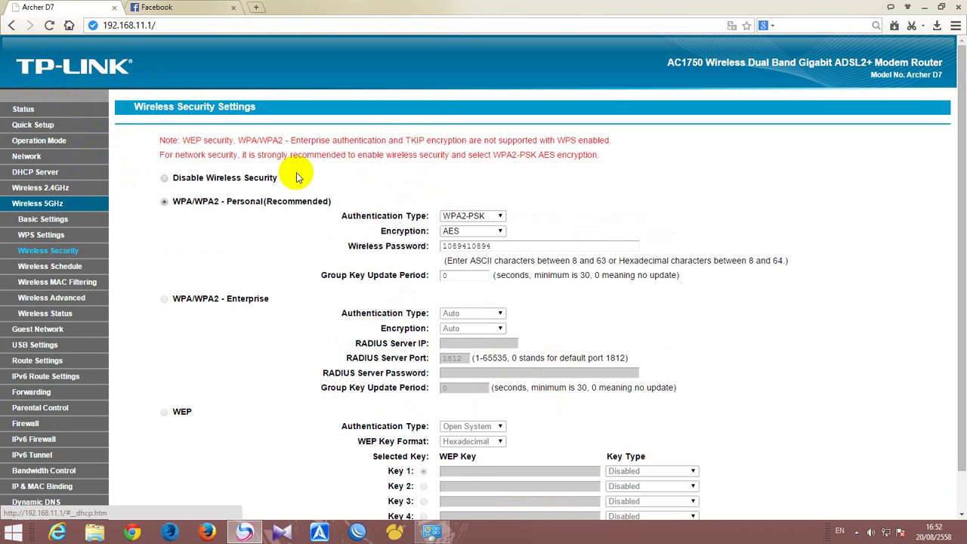
pyautogui.click(19, 113)
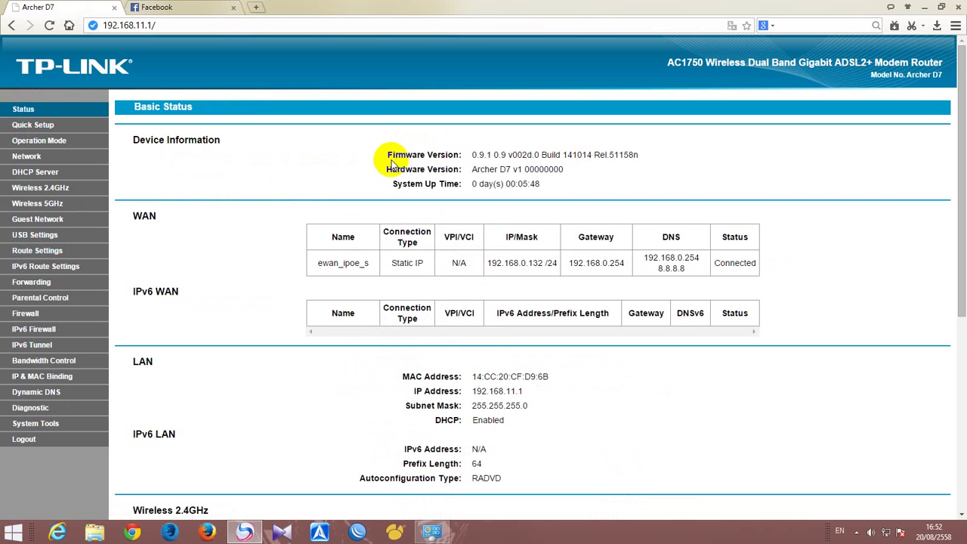